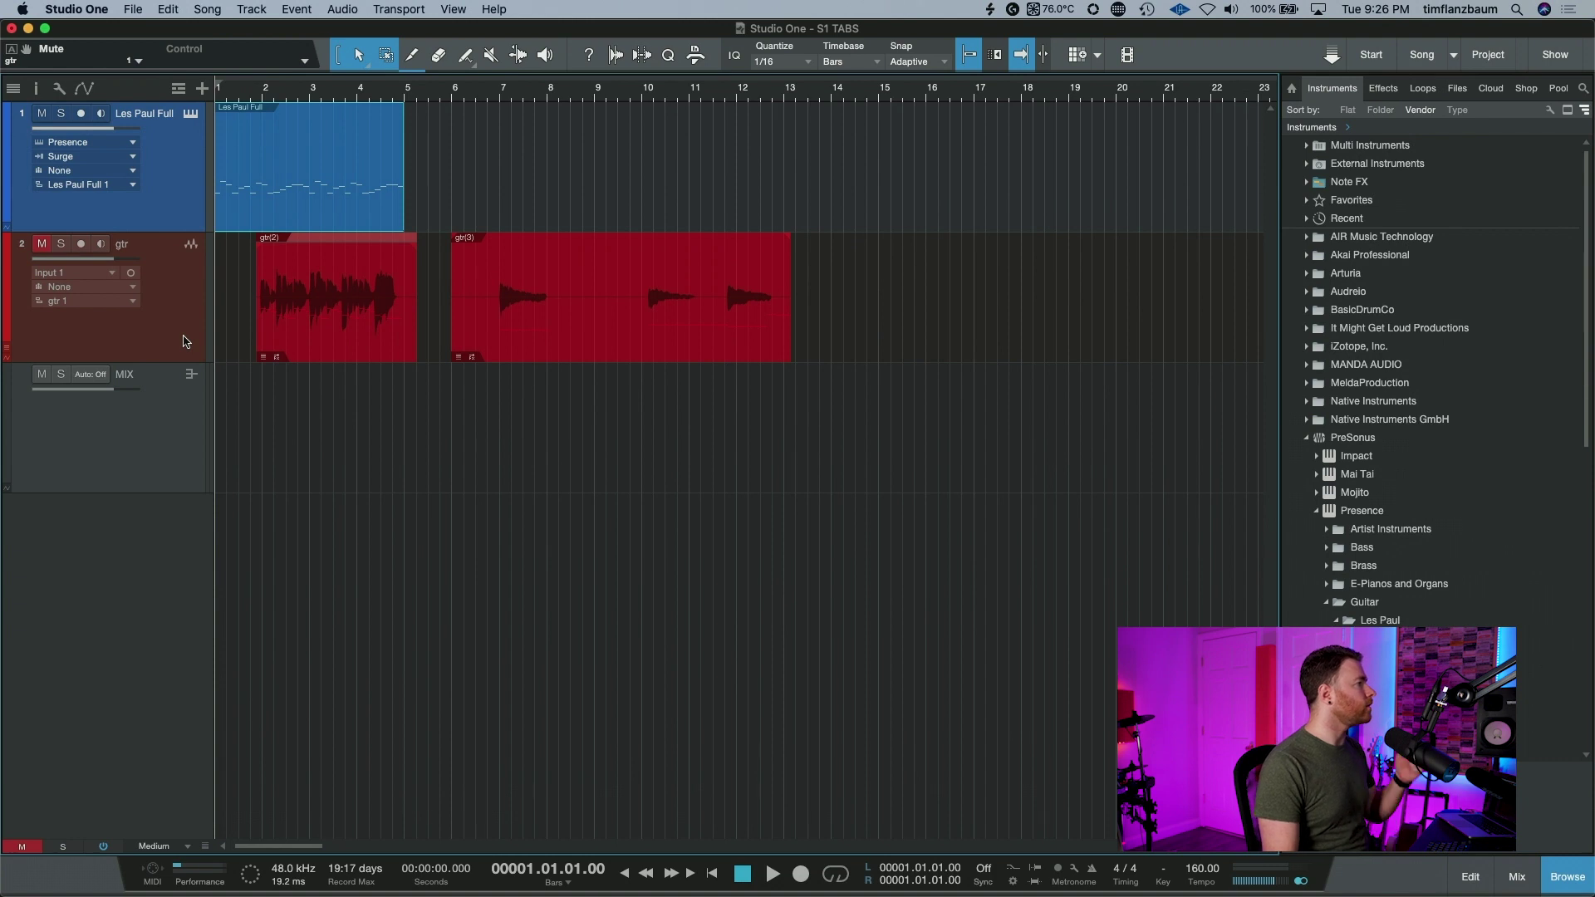
Open the Les Paul Full MIDI part in the piano roll and scroll through its riff notes.
{"action": "double_click", "coordinate": [333, 226]}
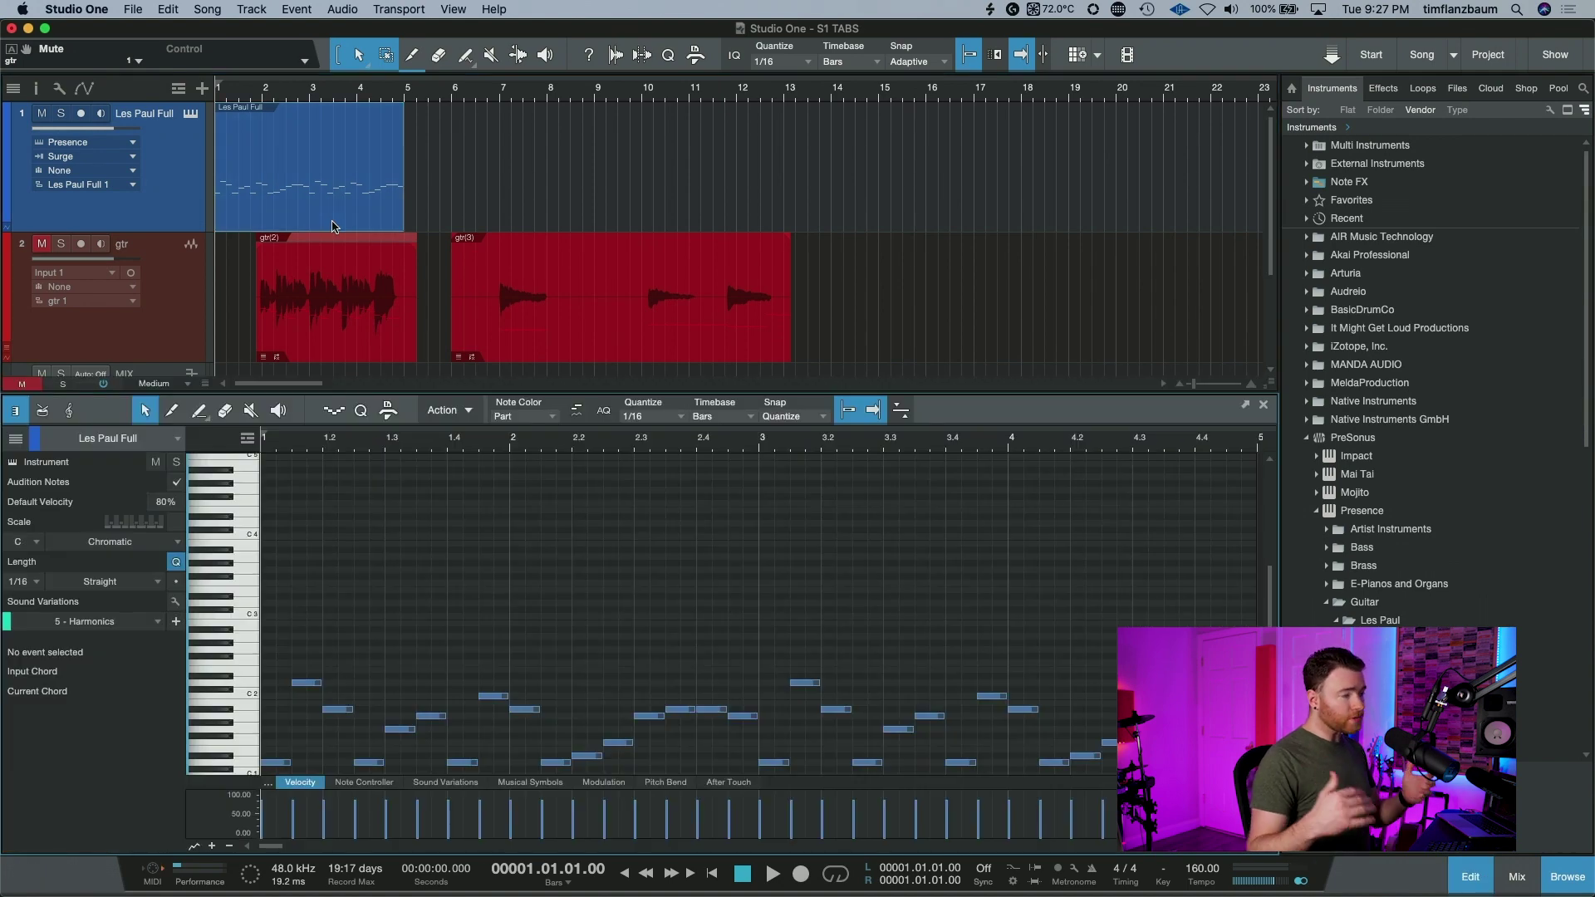
{"action": "scroll", "coordinate": [559, 527], "scroll_direction": "down", "scroll_amount": 3}
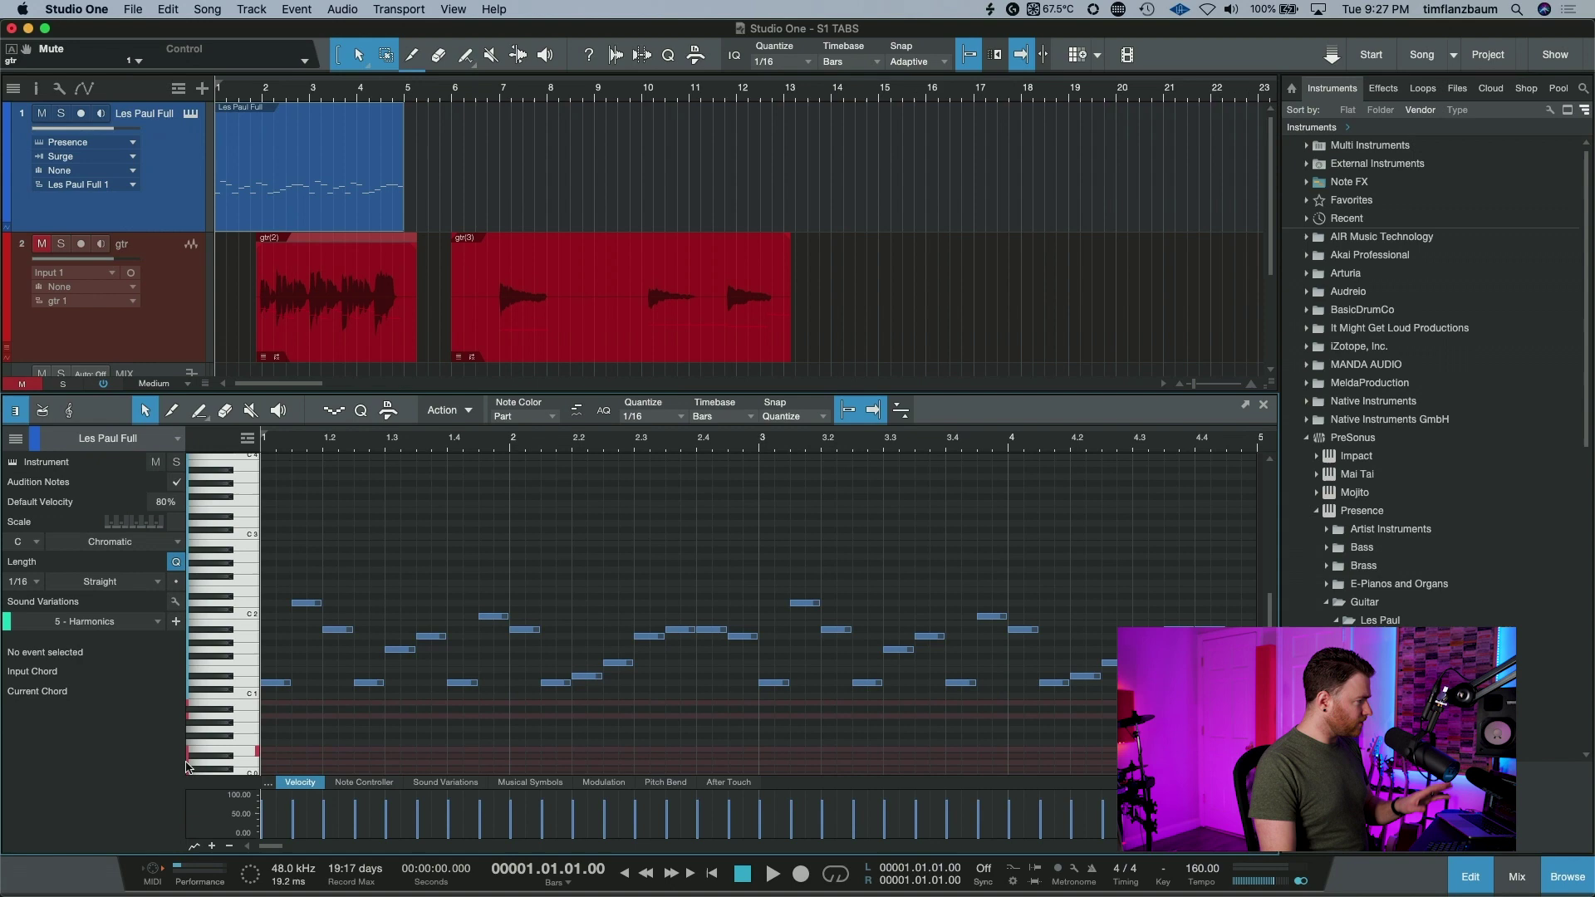
{"action": "scroll", "coordinate": [314, 709], "scroll_direction": "down", "scroll_amount": 3}
{"action": "scroll", "coordinate": [314, 706], "scroll_direction": "up", "scroll_amount": 3}
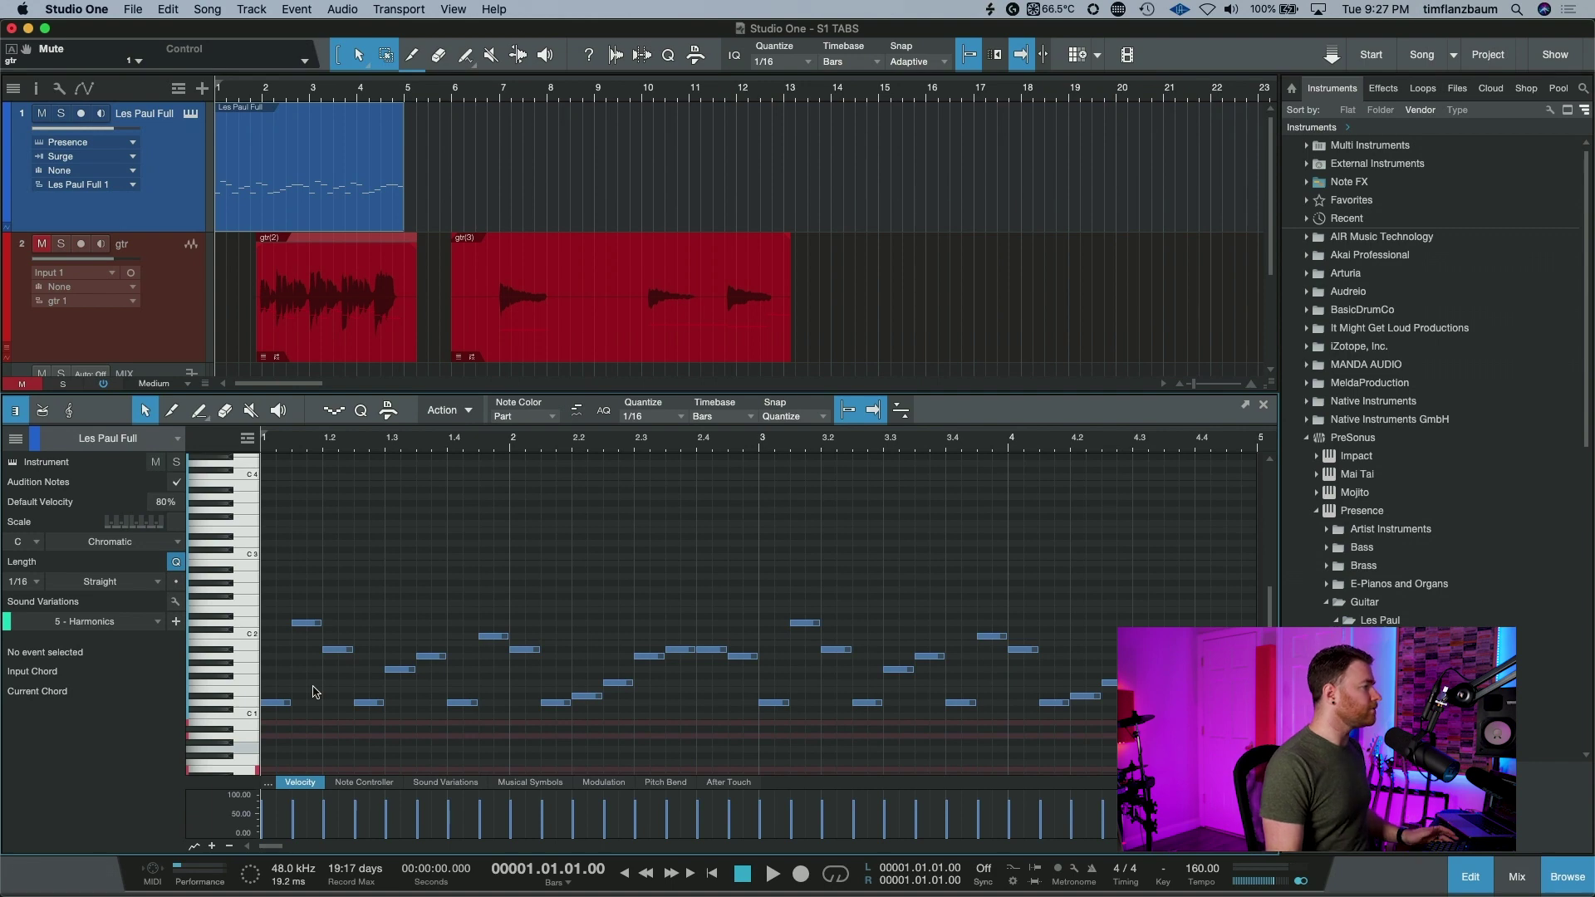
{"action": "scroll", "coordinate": [314, 692], "scroll_direction": "down", "scroll_amount": 3}
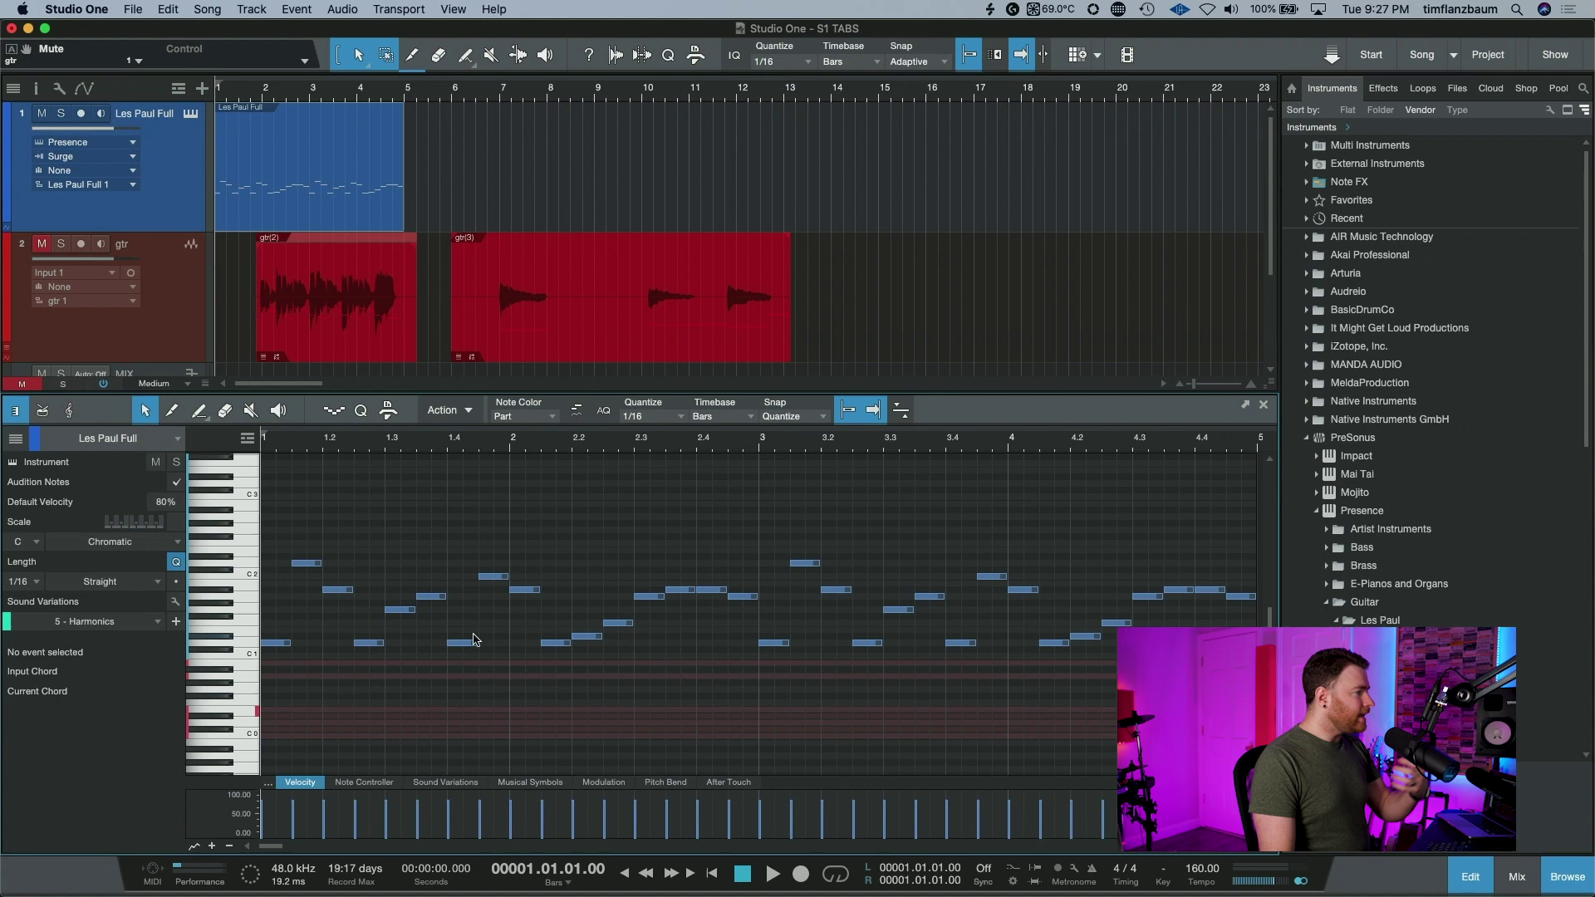
{"action": "mouse_move", "coordinate": [271, 647]}
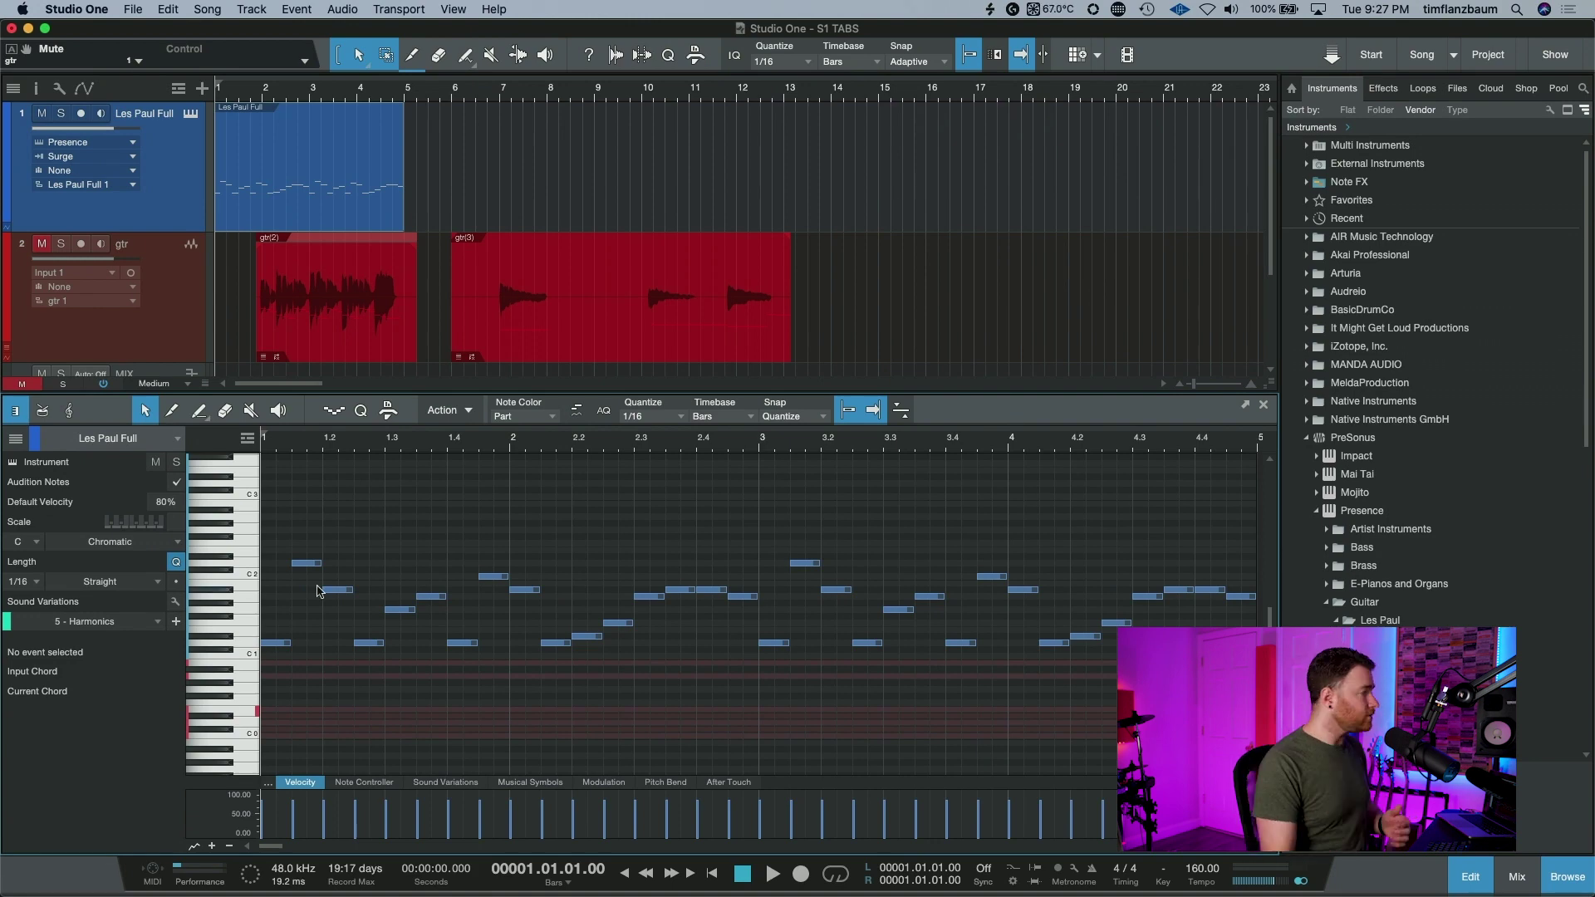
Show the Les Paul Full part as standard notation in score view and bring up the Staff Type list.
{"action": "left_click", "coordinate": [72, 411]}
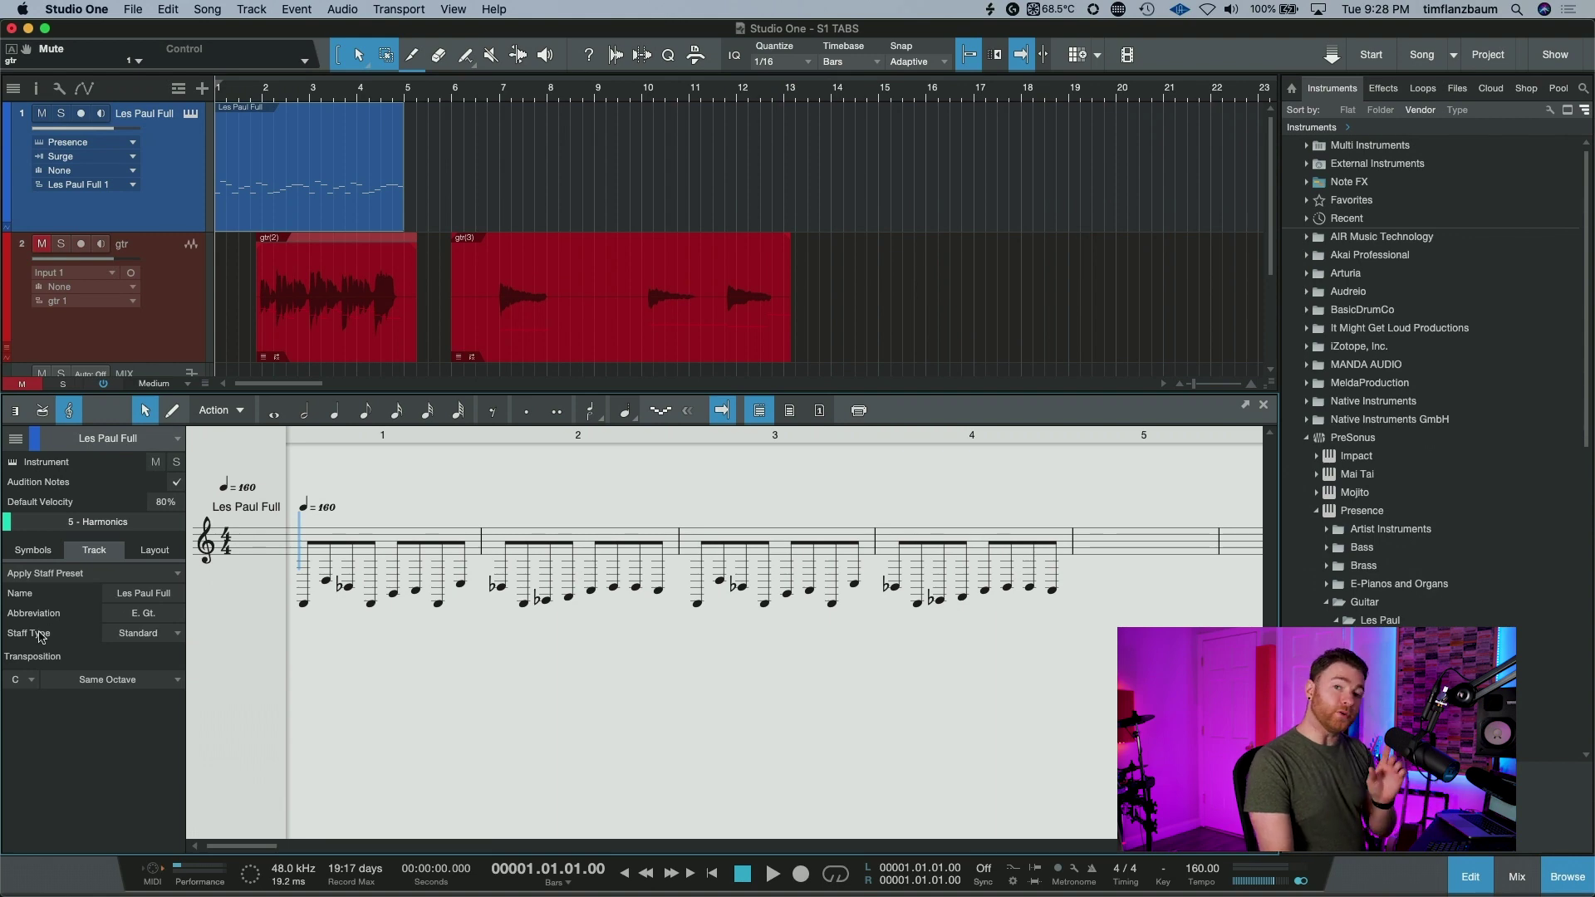
{"action": "left_click", "coordinate": [171, 635]}
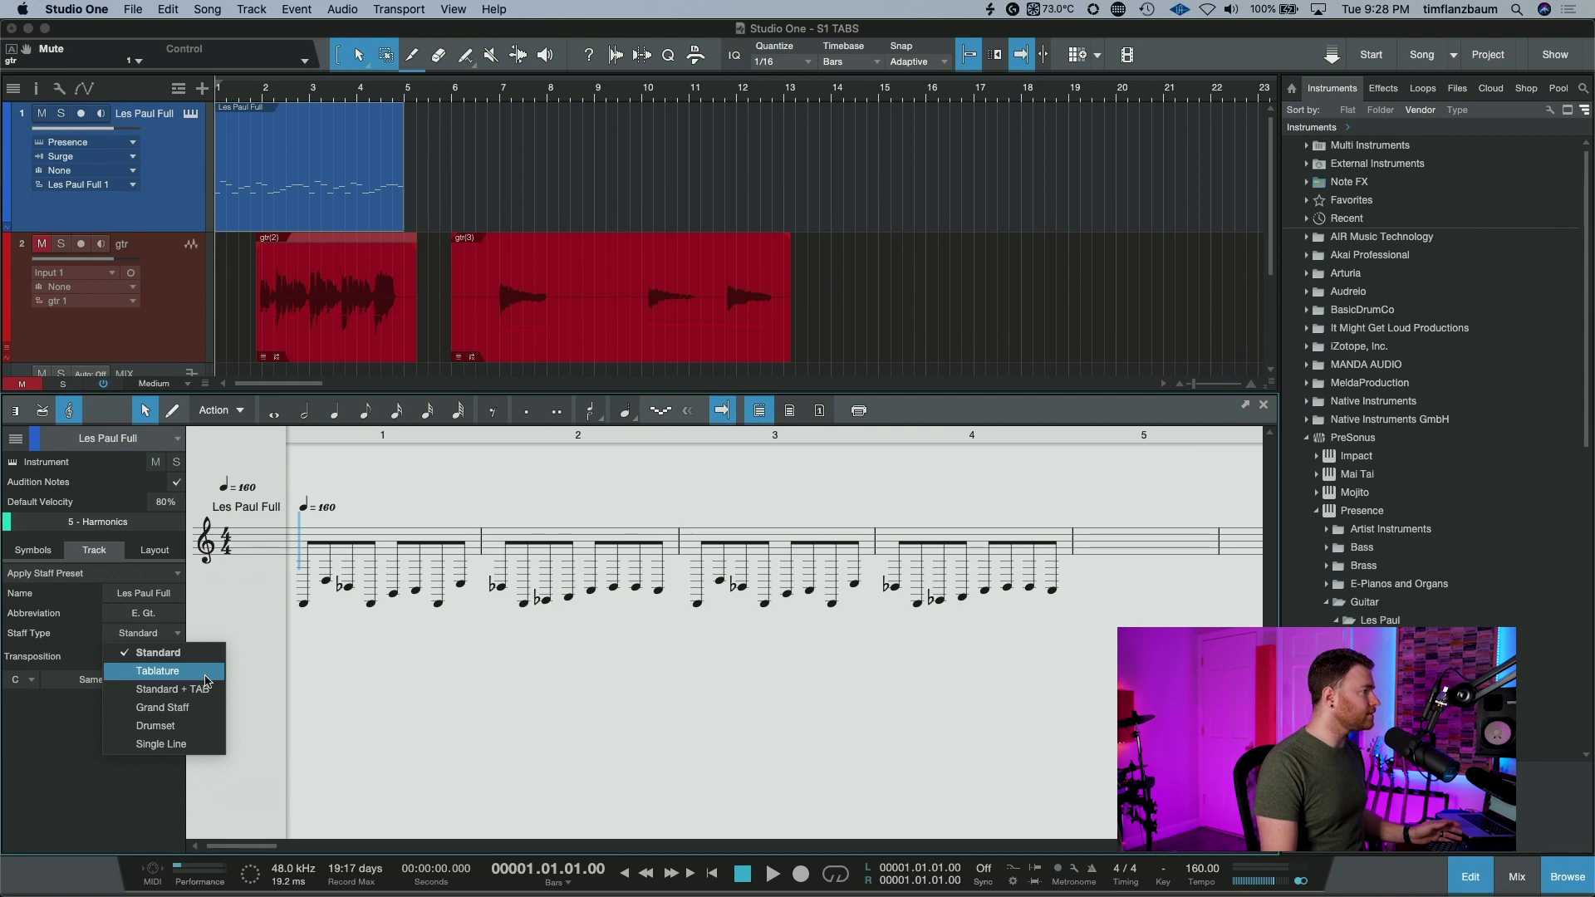
Change the staff type to Tablature so the riff shows fret numbers, then bring up the Tab Type list.
{"action": "left_click", "coordinate": [166, 671]}
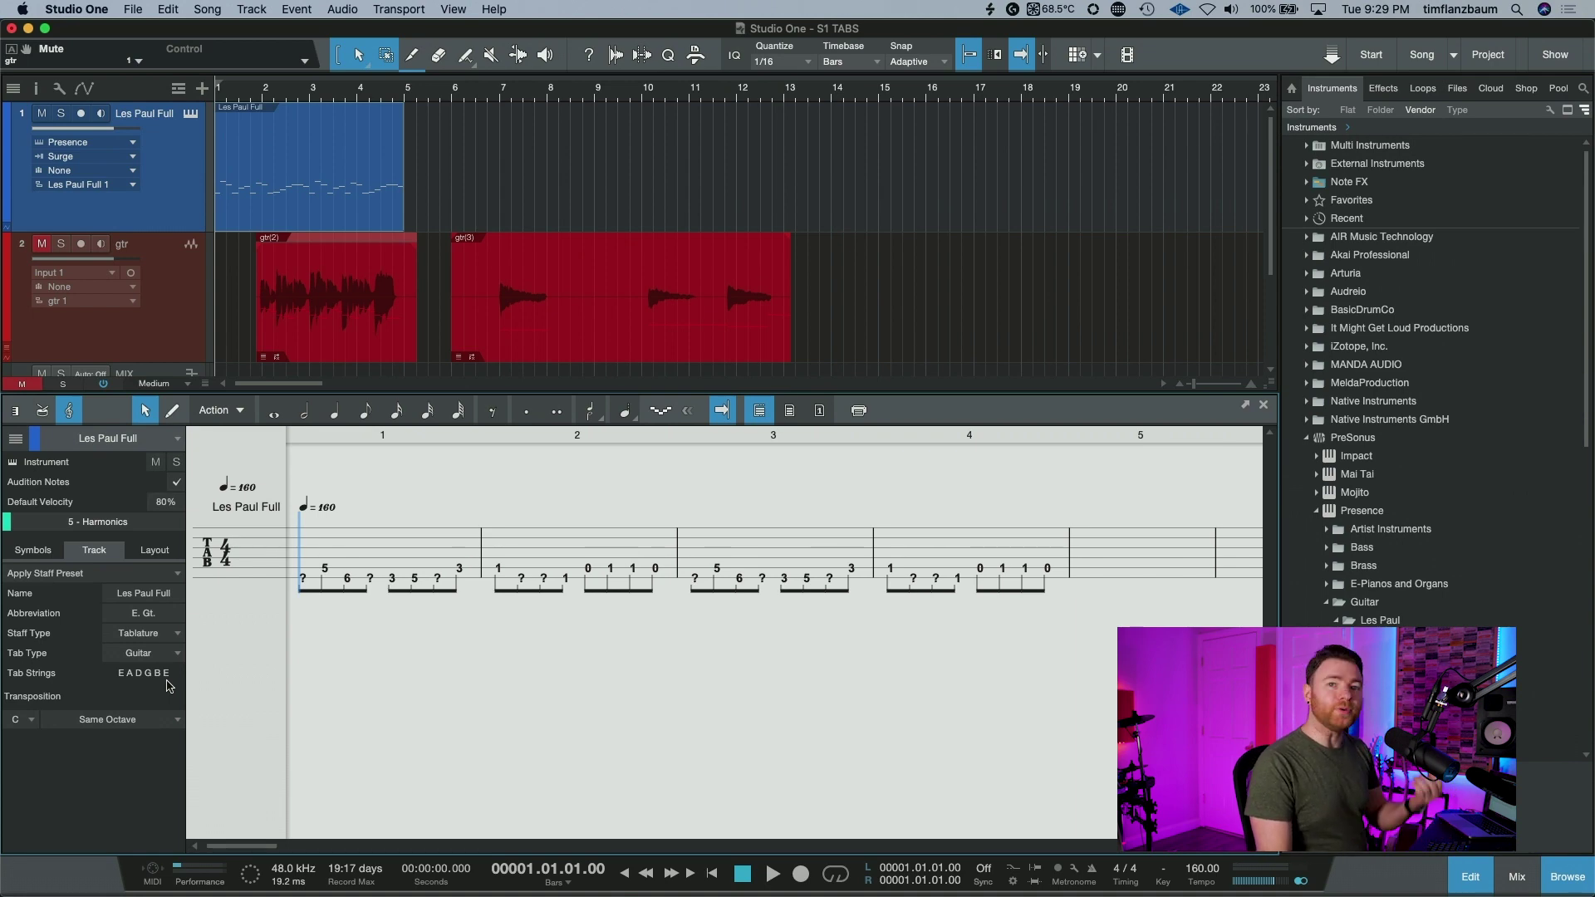
{"action": "left_click", "coordinate": [177, 655]}
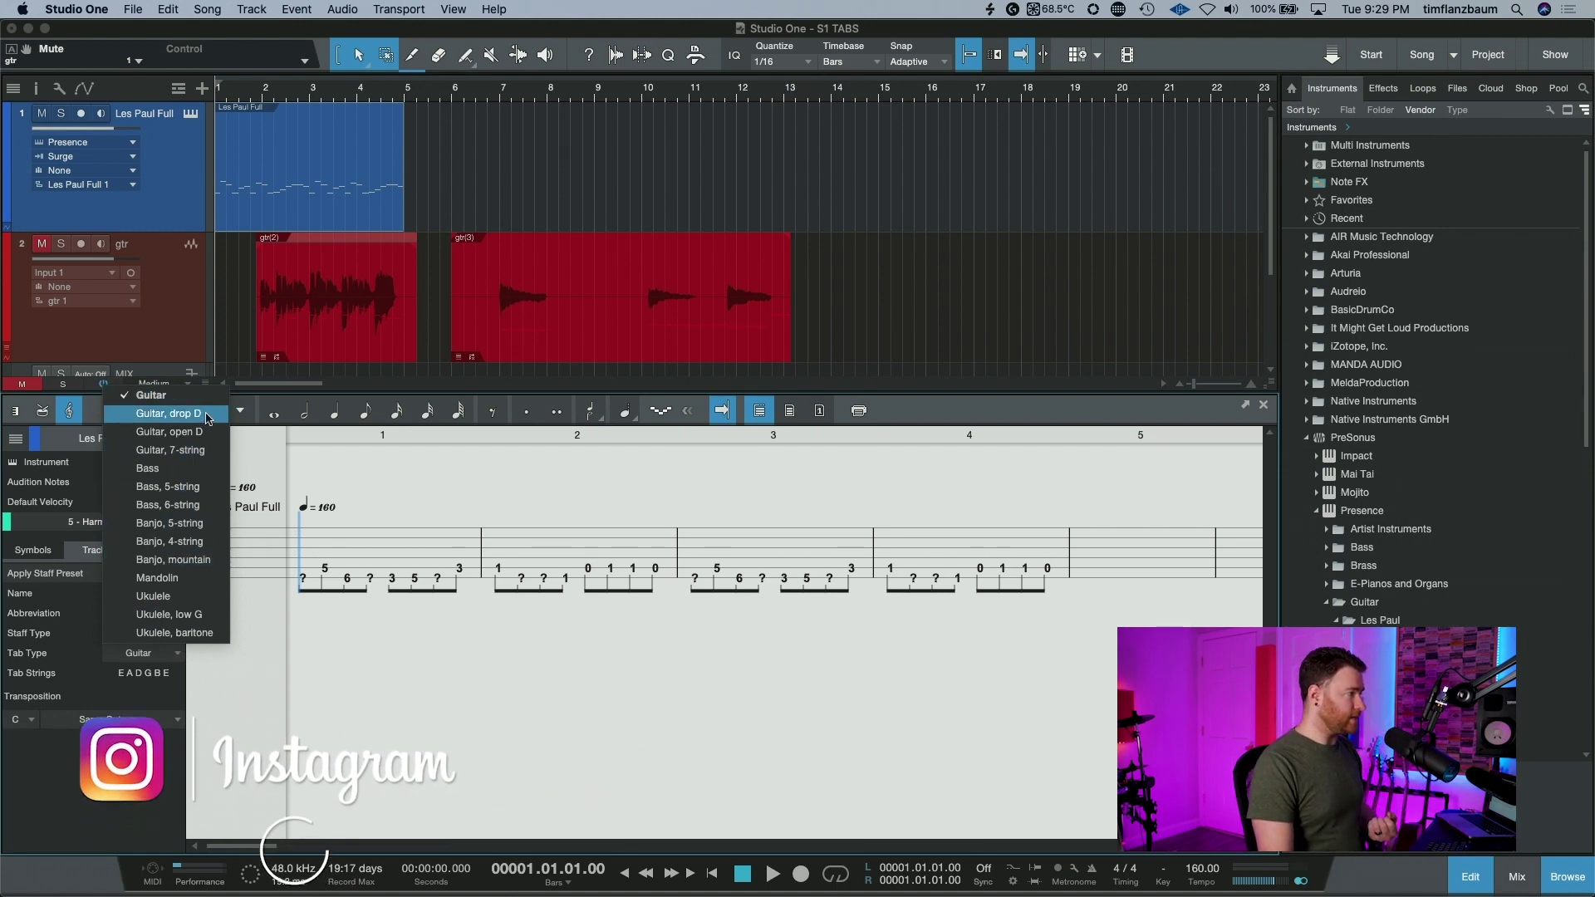
Retune the tab to 'Guitar, drop D' (D A D G B E) and choose eighth-note duration.
{"action": "left_click", "coordinate": [169, 414]}
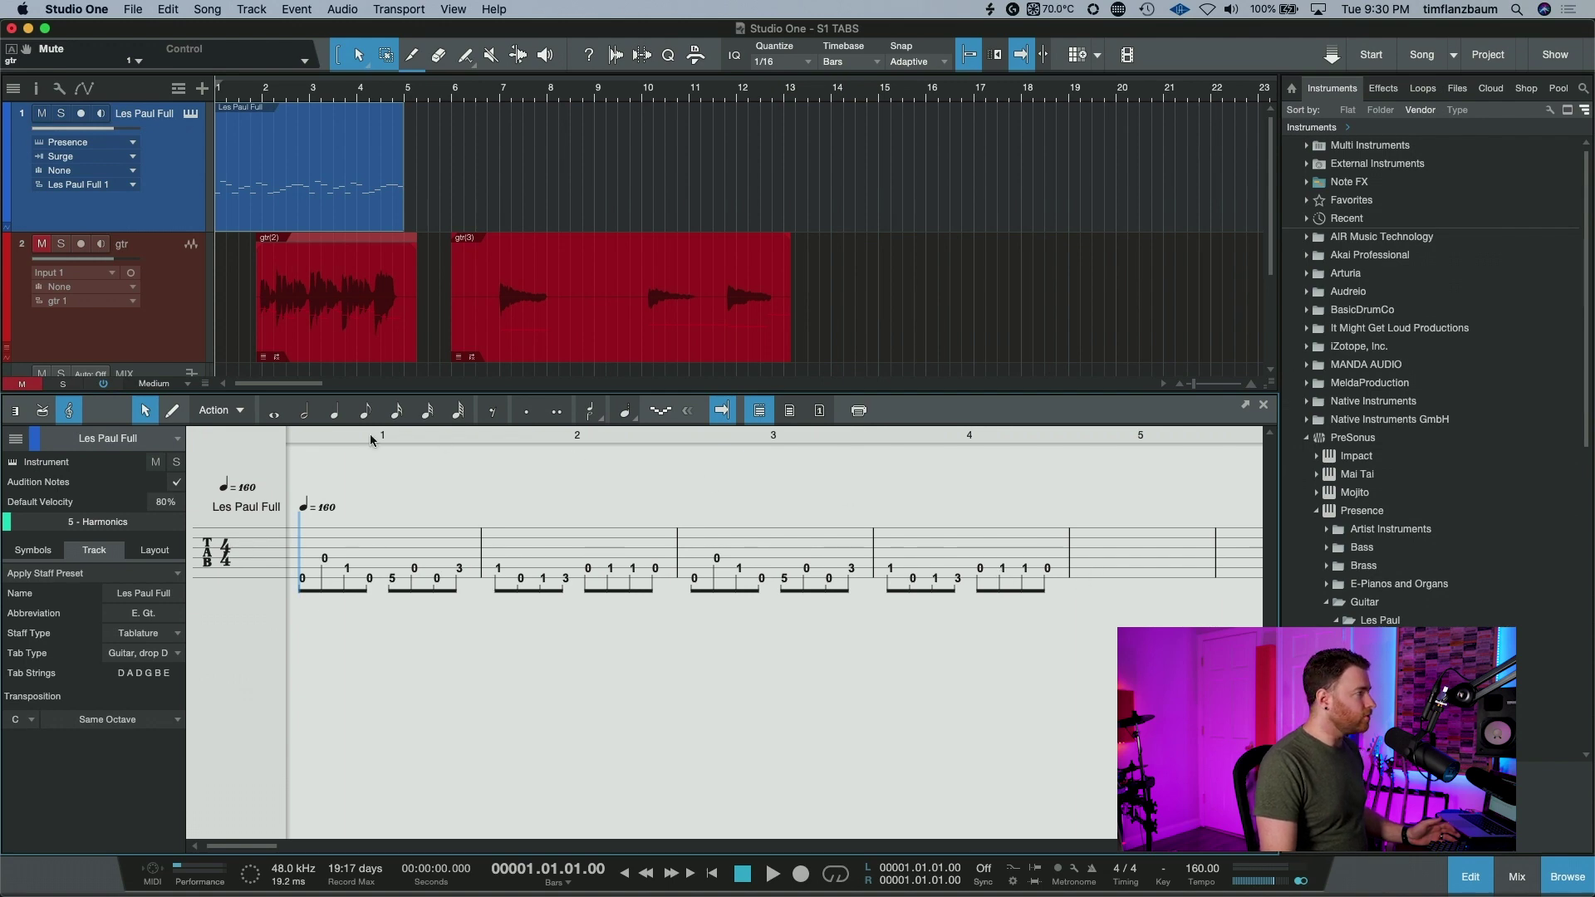
{"action": "left_click", "coordinate": [174, 414]}
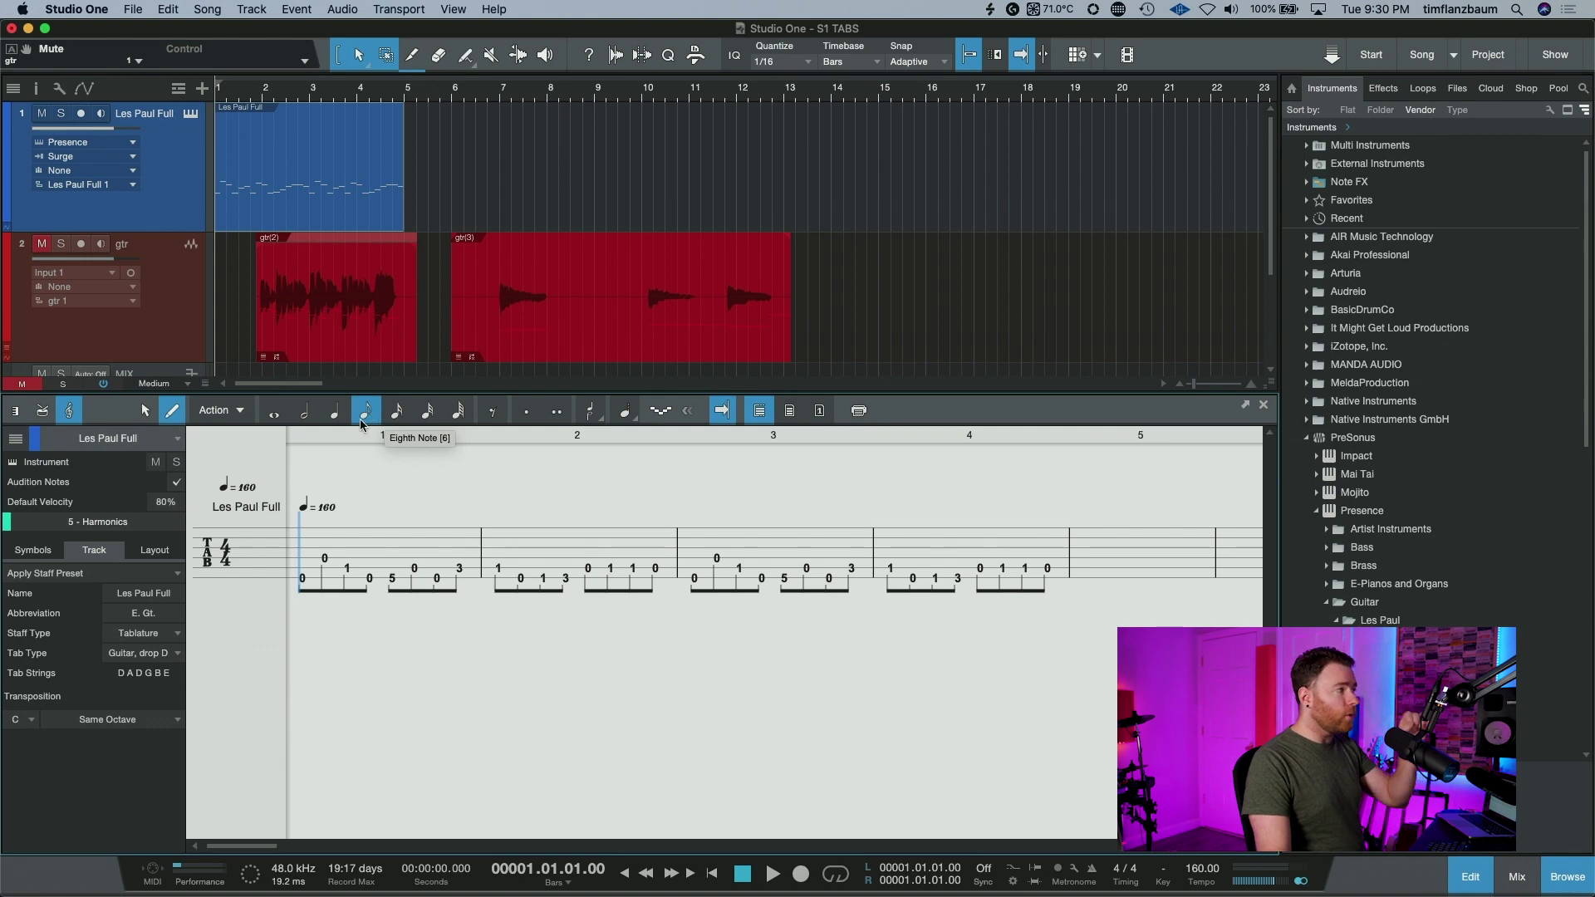
Undo an accidental fret 0 note added in bar 1.
{"action": "left_click", "coordinate": [397, 585]}
{"action": "left_click", "coordinate": [397, 583]}
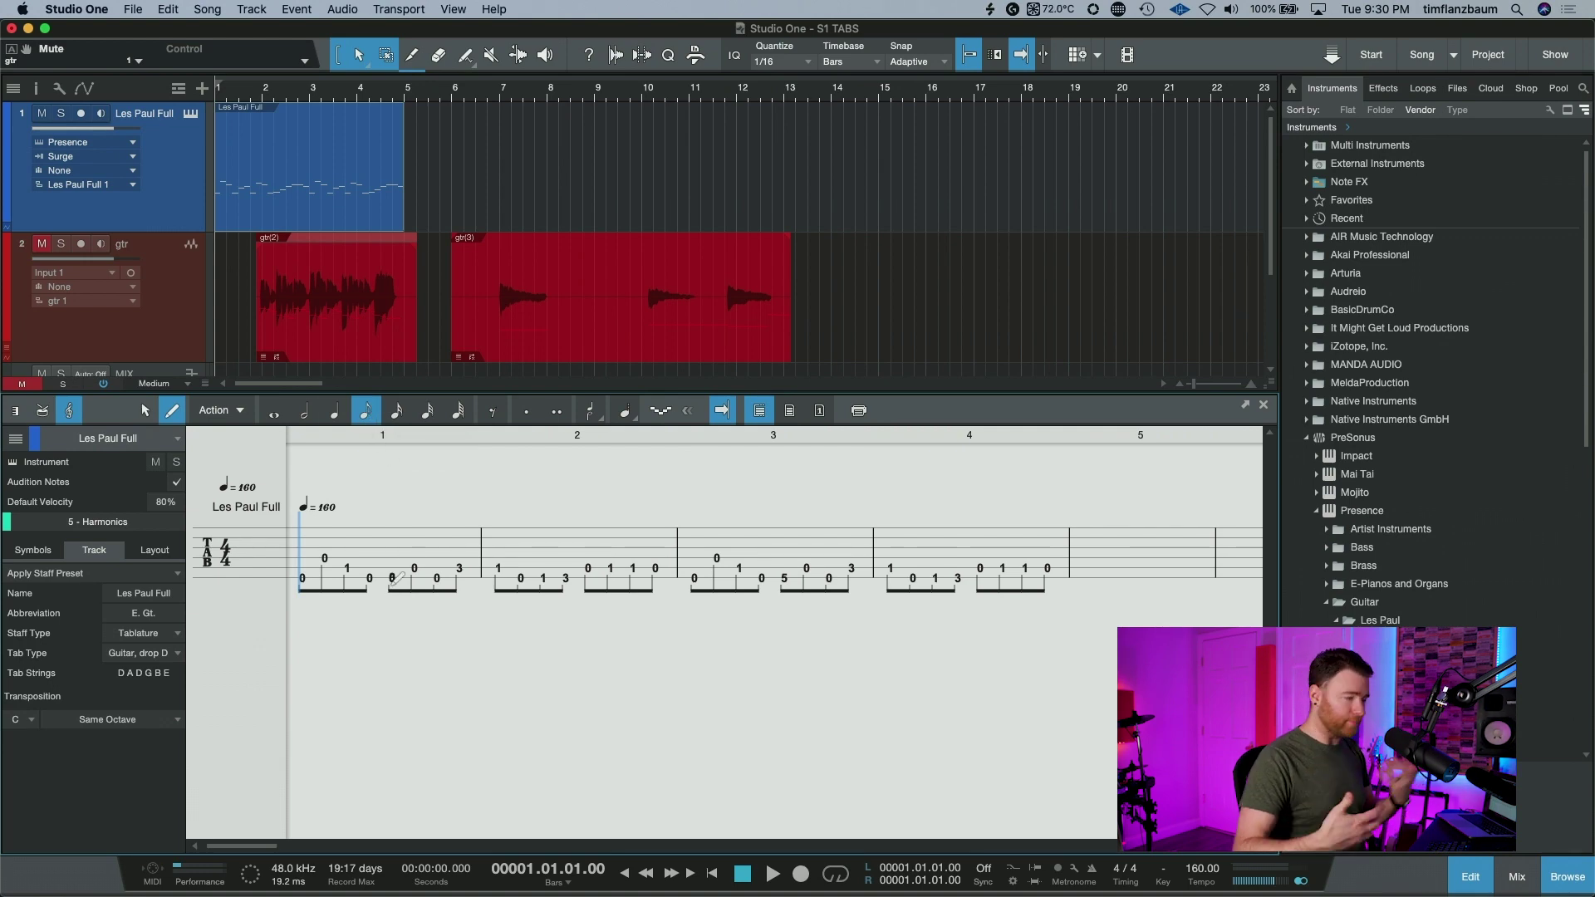
{"action": "key", "text": "cmd+z"}
Add two notes in bar 5 on the right string with frets 3 and 1.
{"action": "left_click", "coordinate": [1082, 577]}
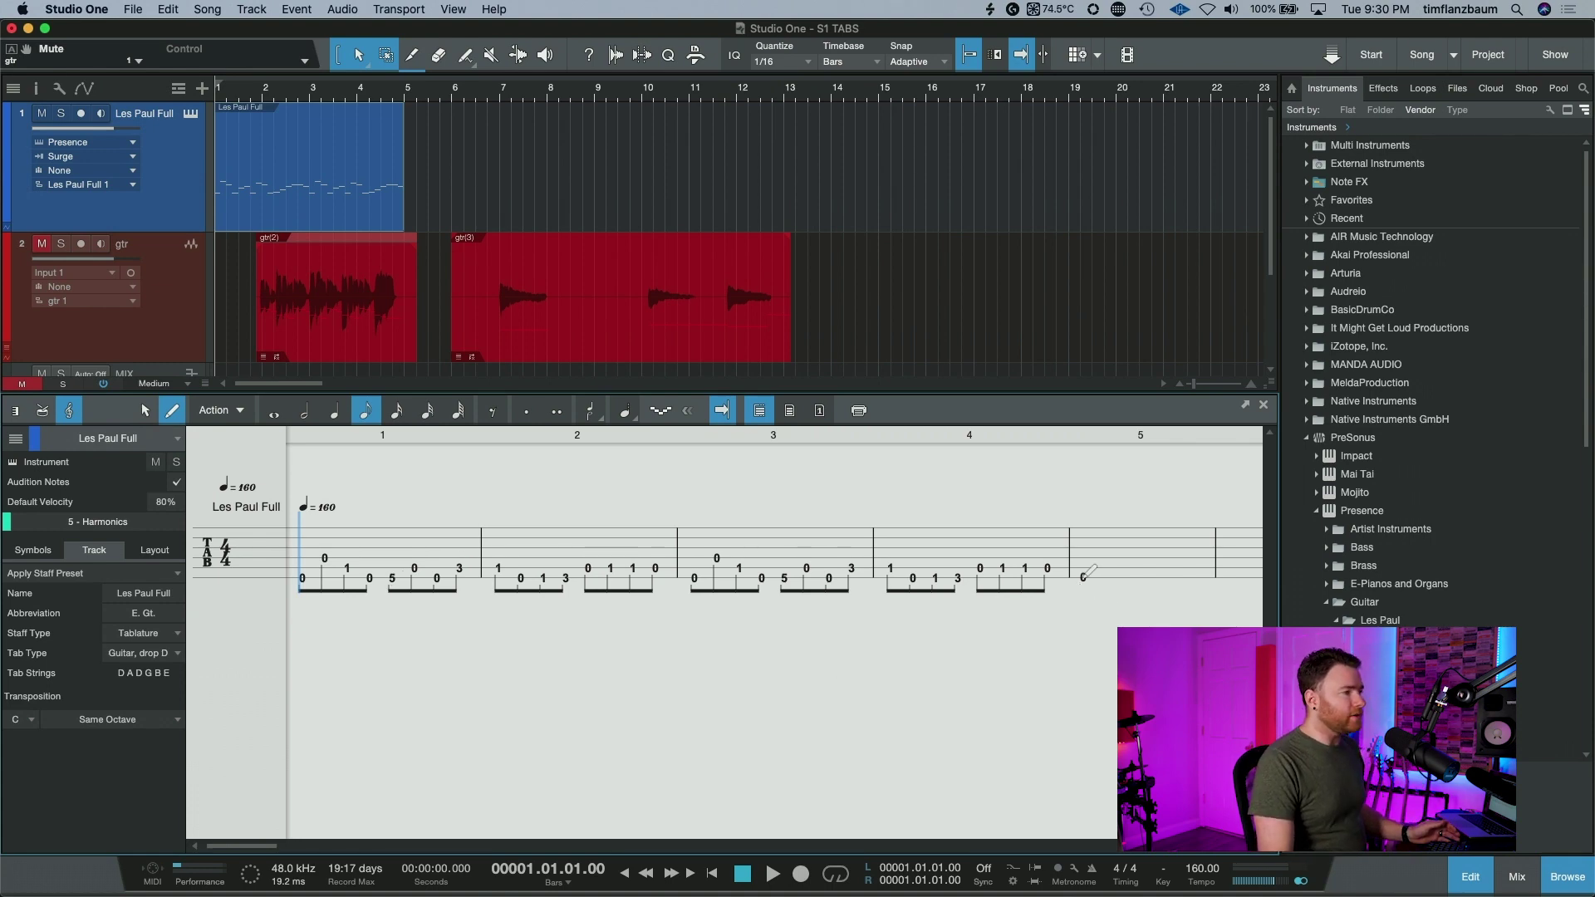
{"action": "left_click_drag", "start_coordinate": [1084, 577], "coordinate": [1085, 554]}
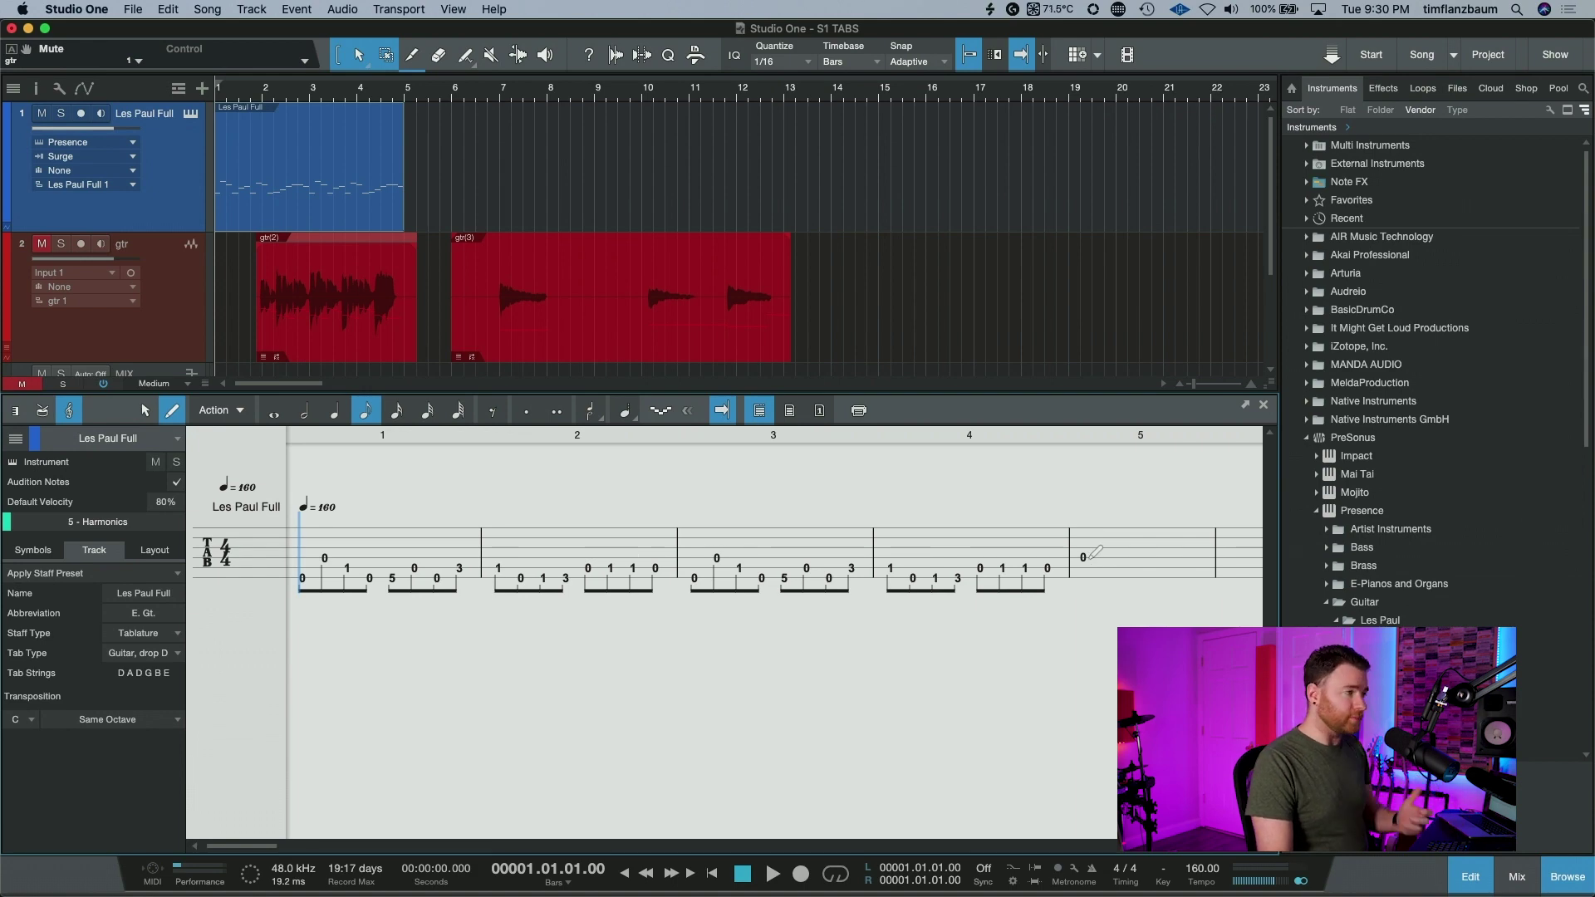
{"action": "left_click_drag", "start_coordinate": [1089, 558], "coordinate": [1084, 568]}
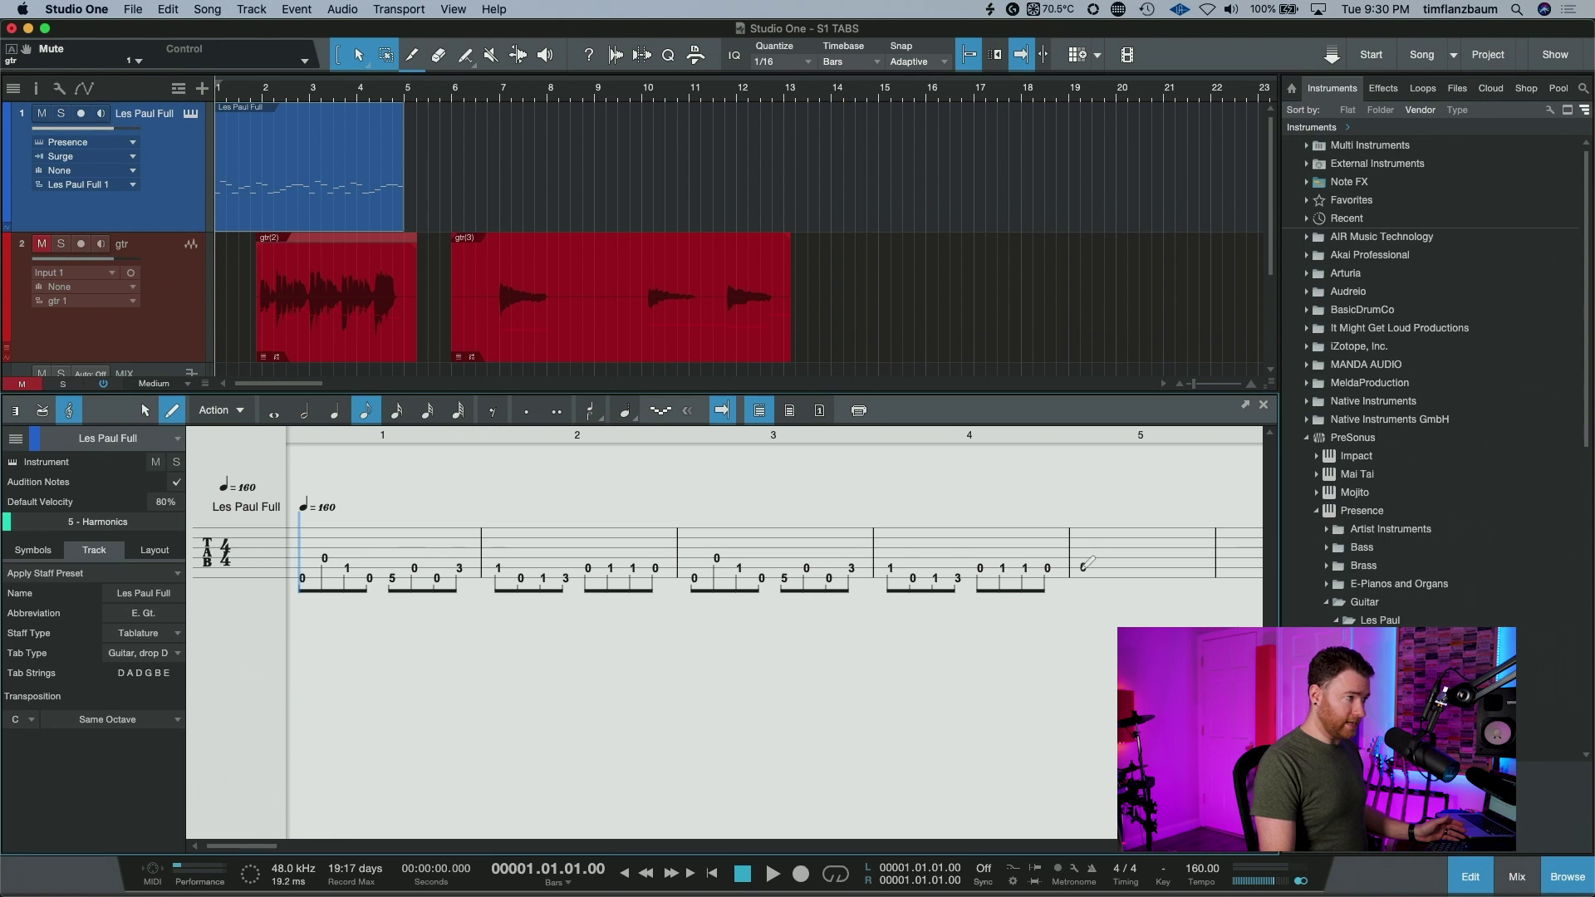
{"action": "left_click", "coordinate": [1081, 568]}
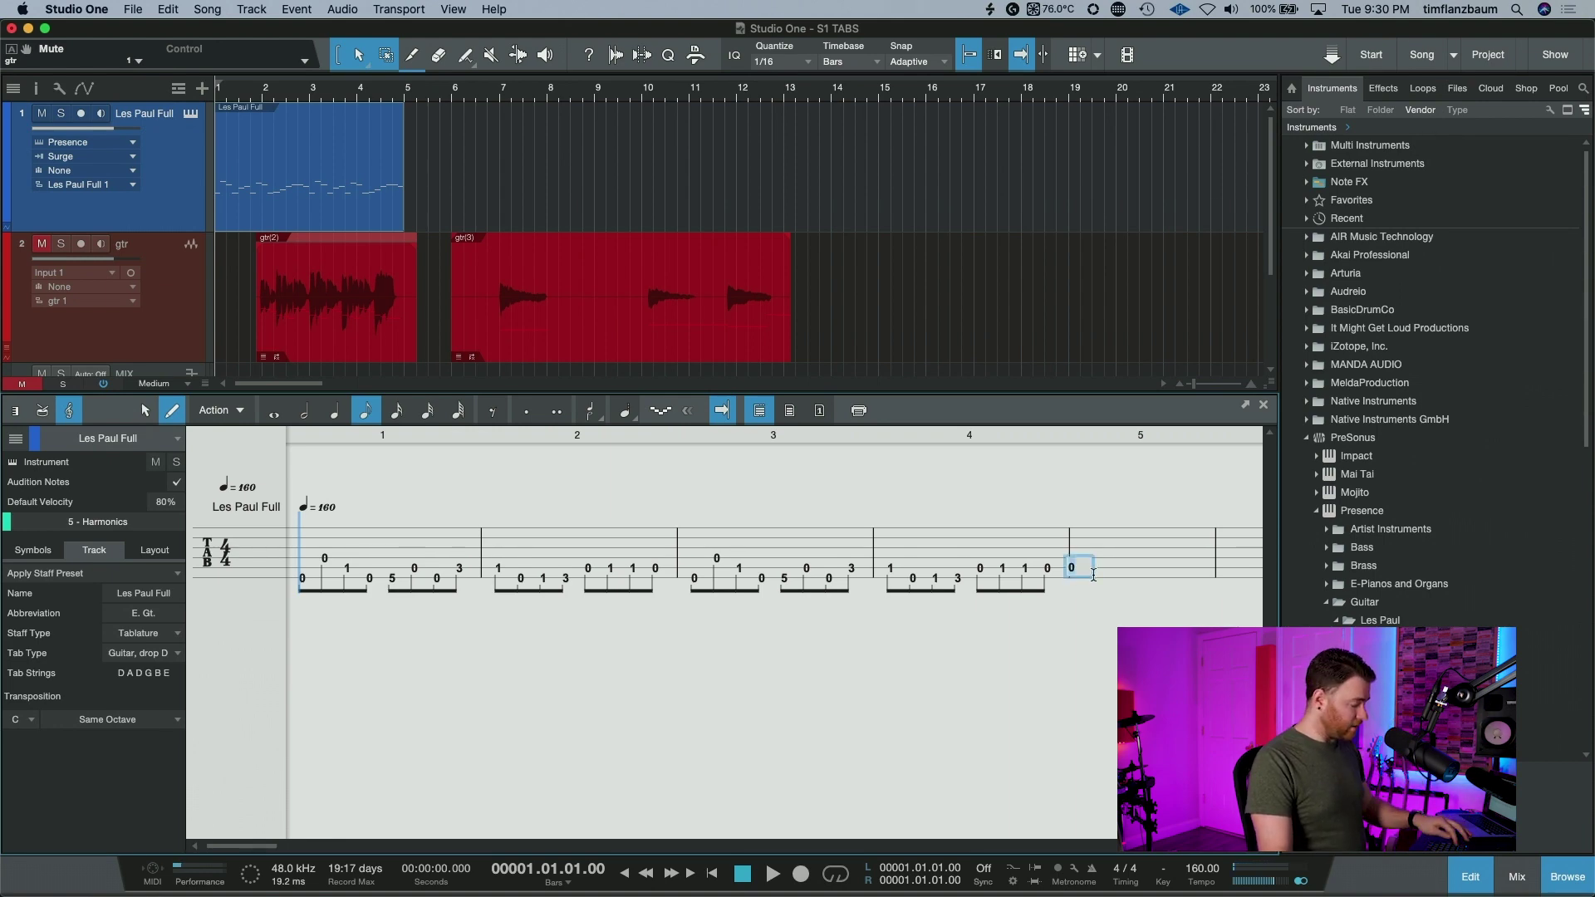
{"action": "type", "text": "3"}
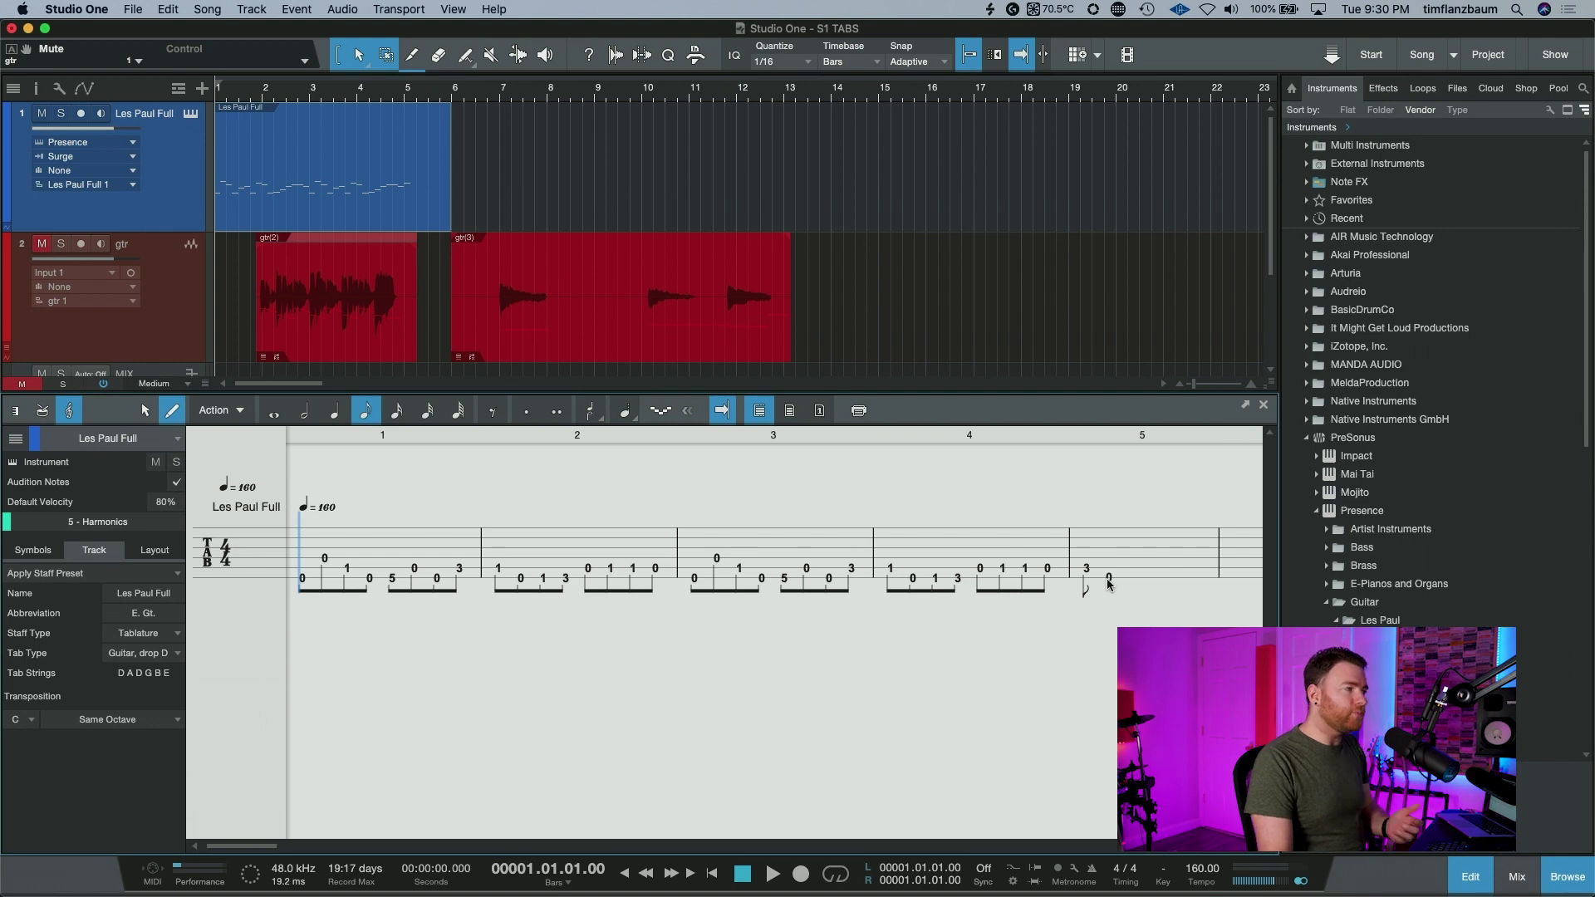
{"action": "left_click", "coordinate": [1111, 580]}
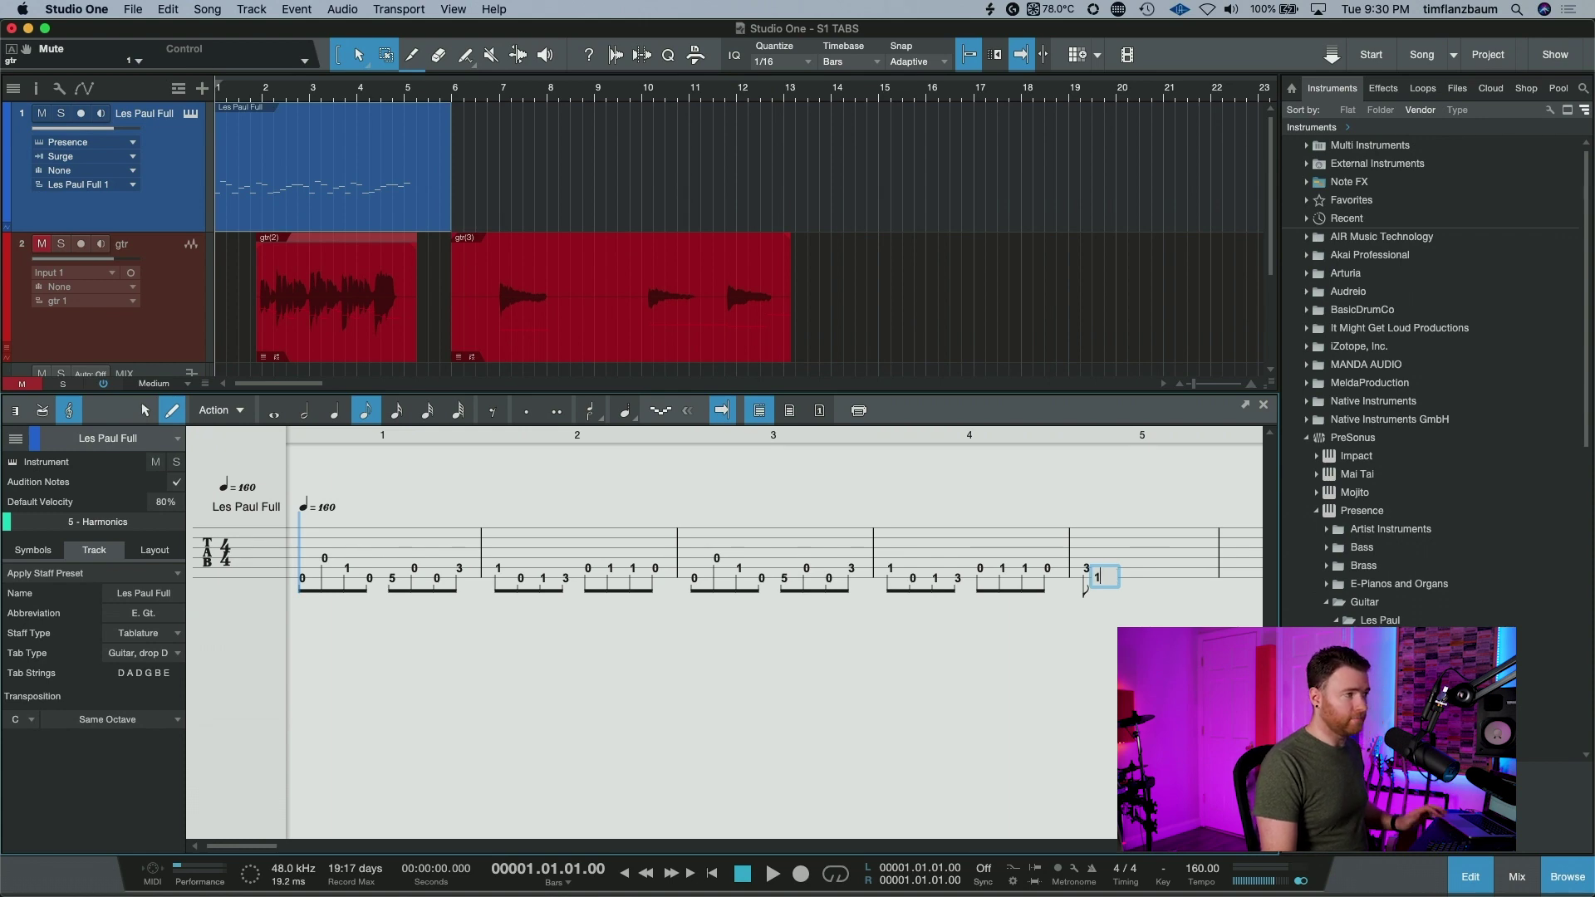
{"action": "type", "text": "1"}
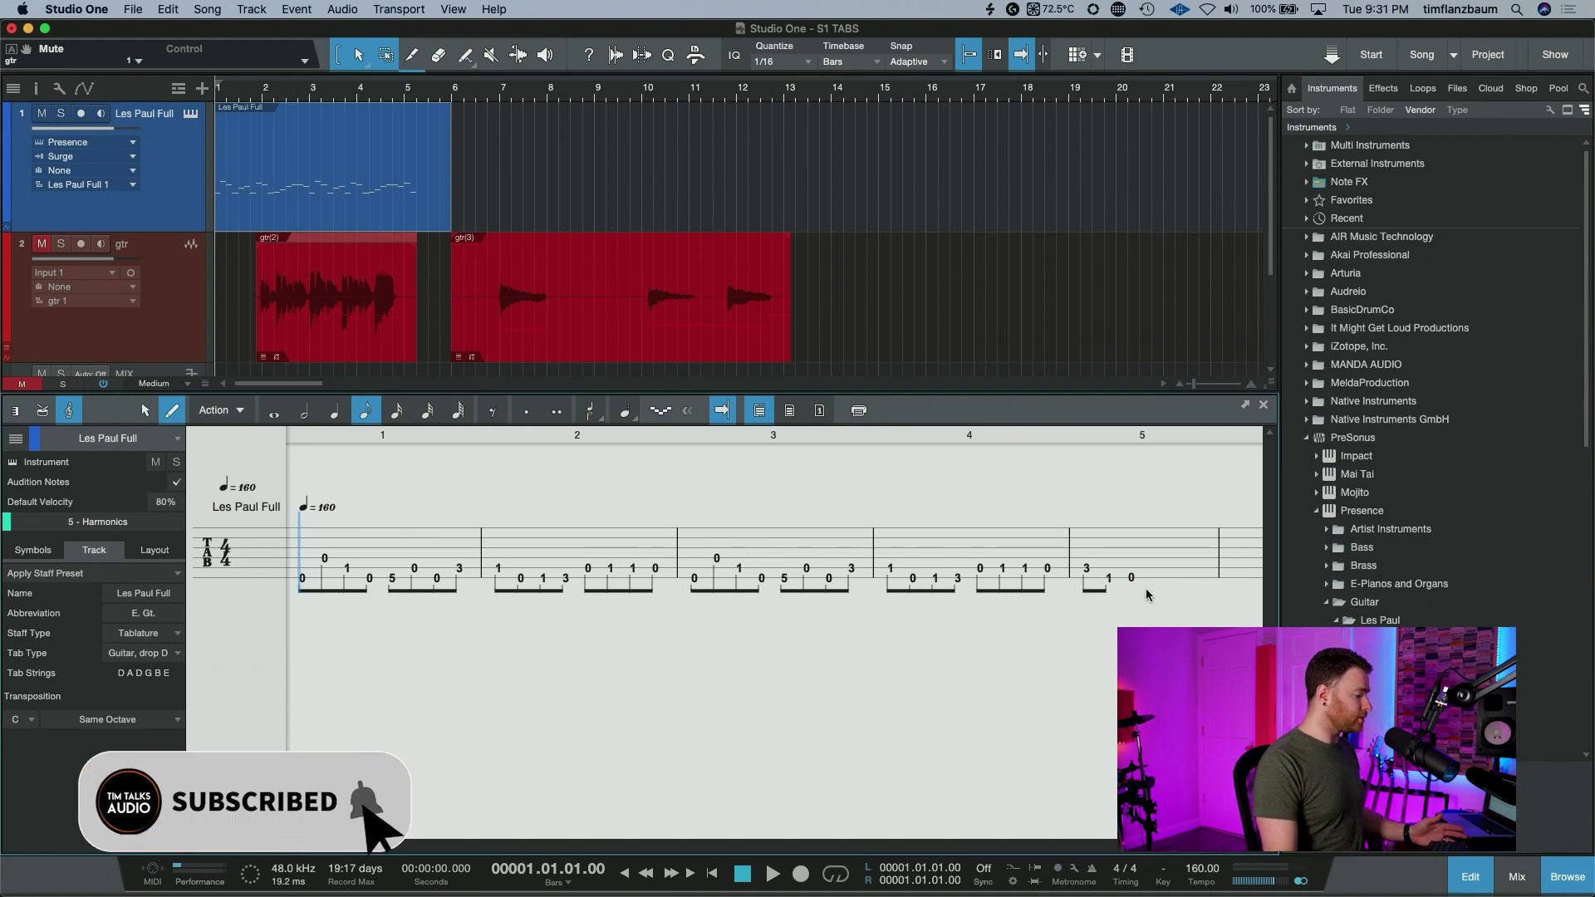
Return to the Arrow tool and select the fret 3 note in bar 5.
{"action": "key", "text": "1"}
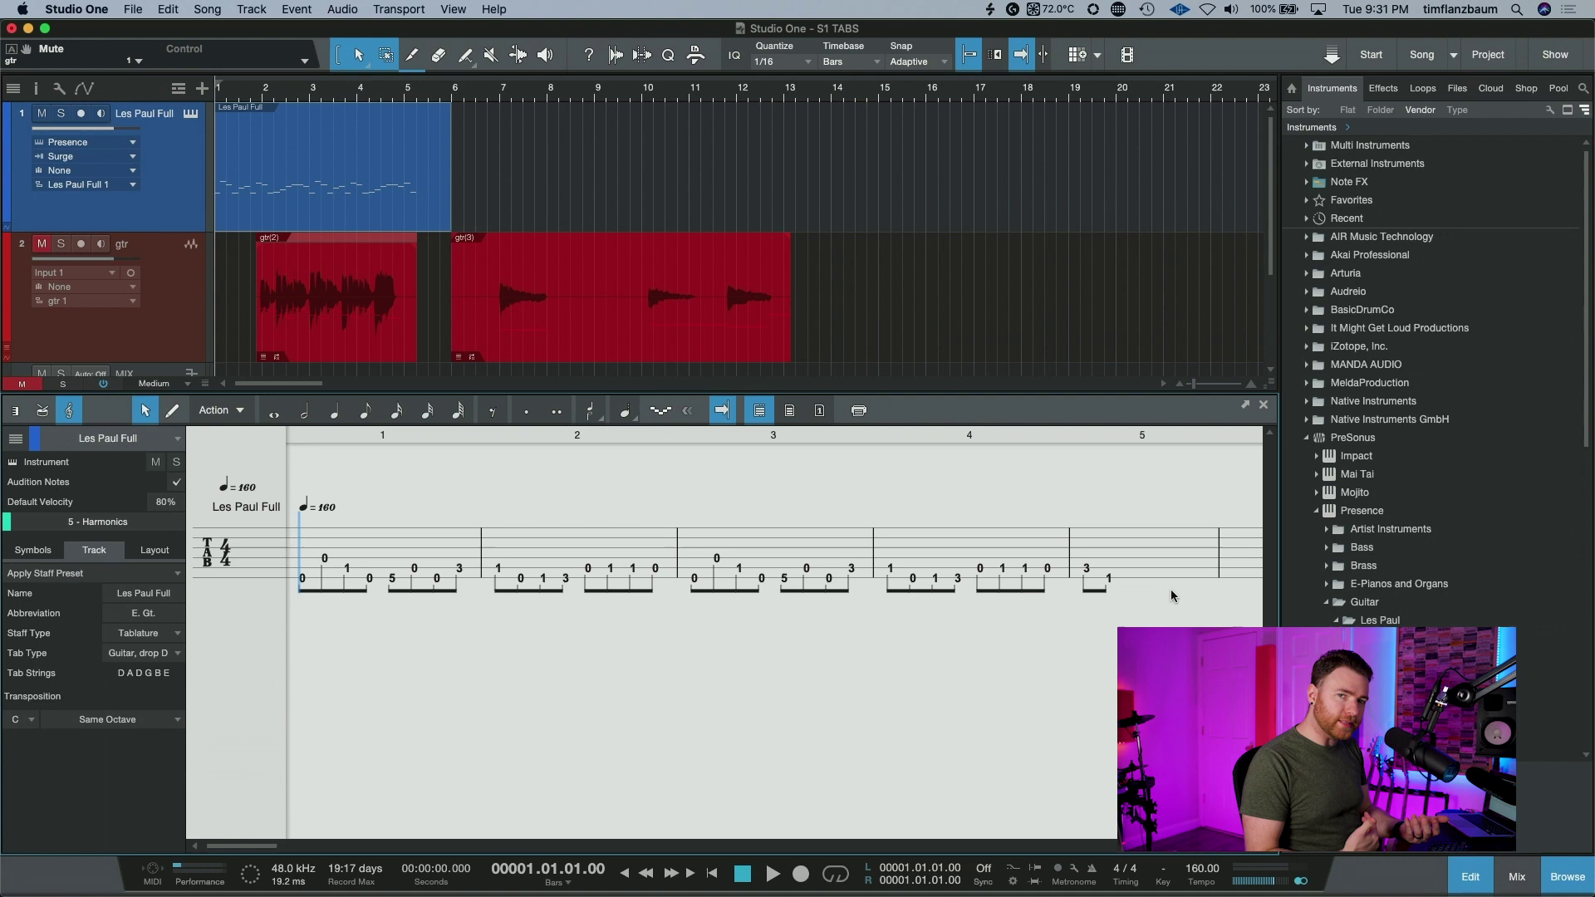
{"action": "left_click", "coordinate": [1130, 596]}
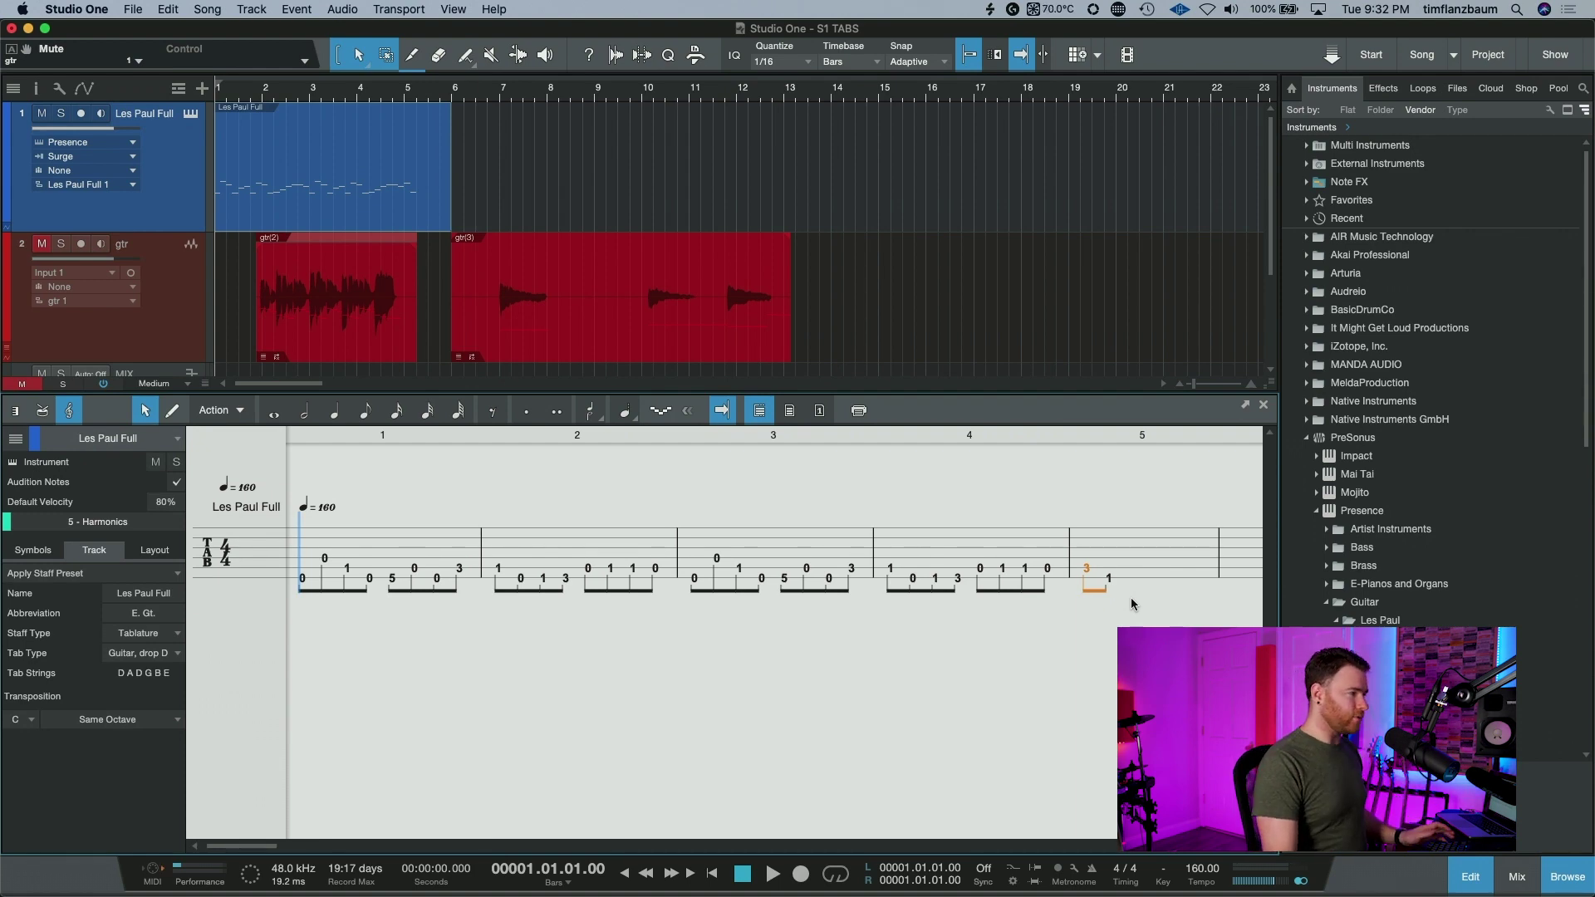
{"action": "key", "text": "1"}
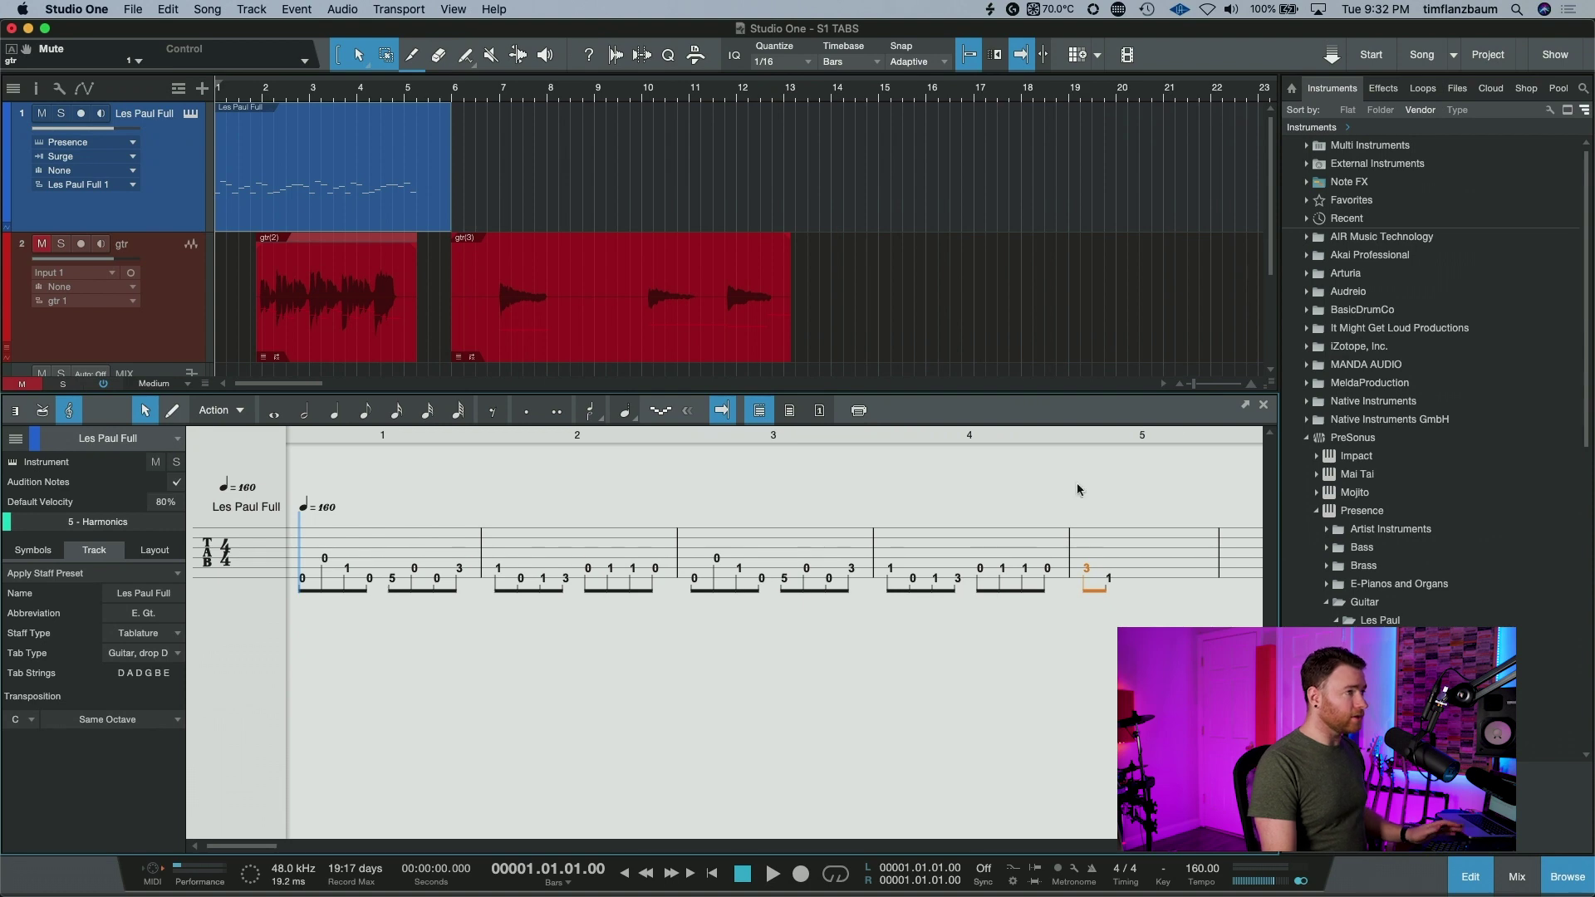
{"action": "left_click", "coordinate": [1264, 405]}
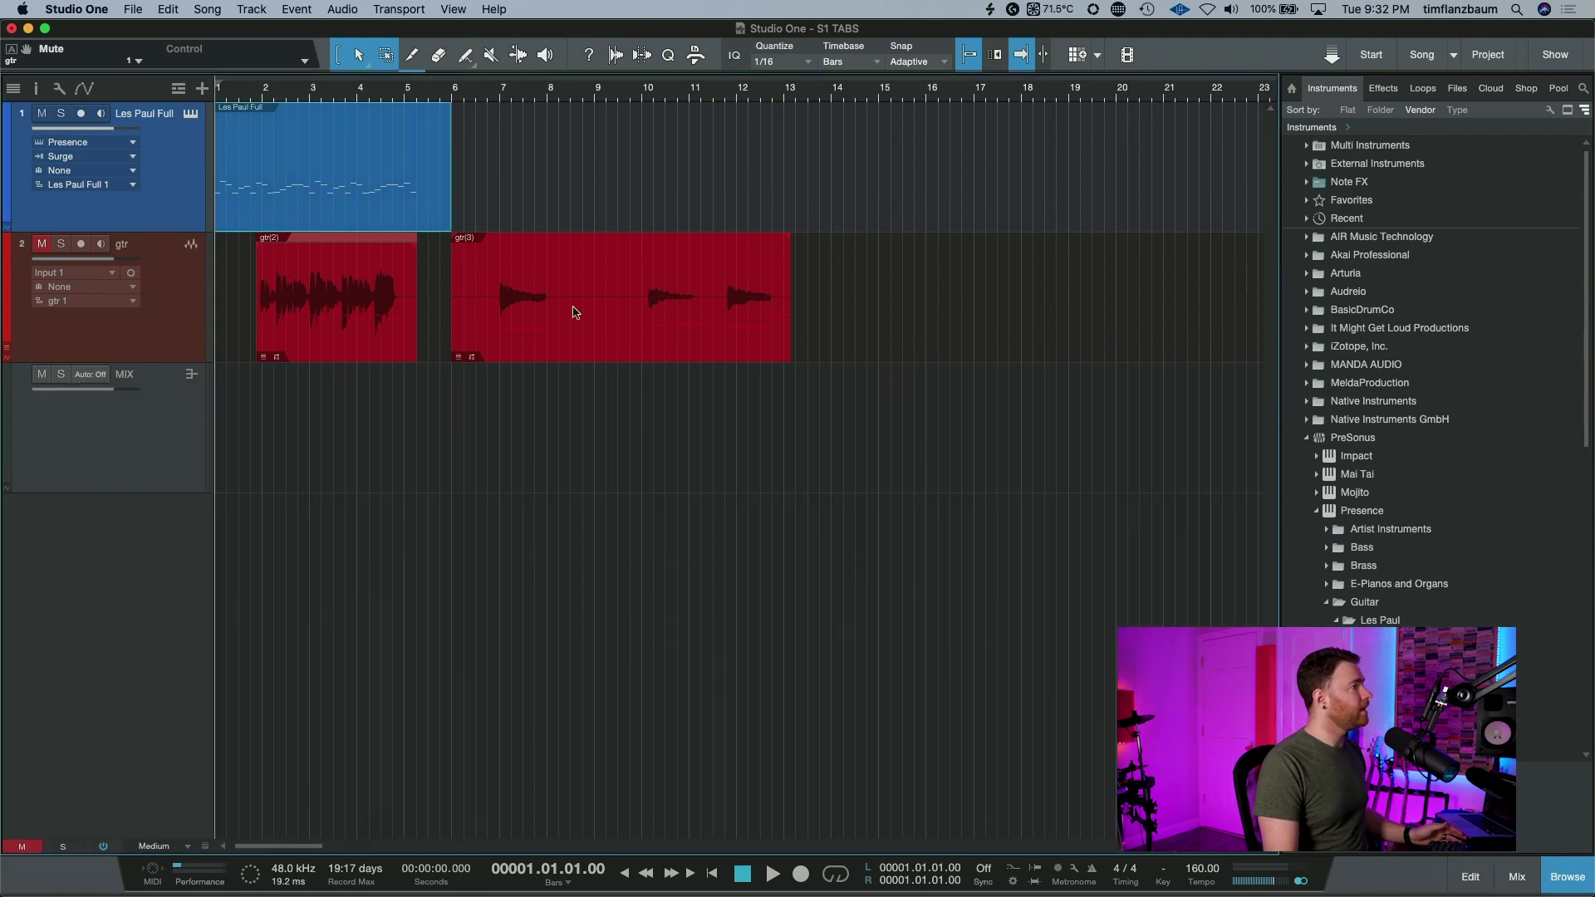
{"action": "left_click", "coordinate": [324, 358]}
{"action": "left_click", "coordinate": [41, 113]}
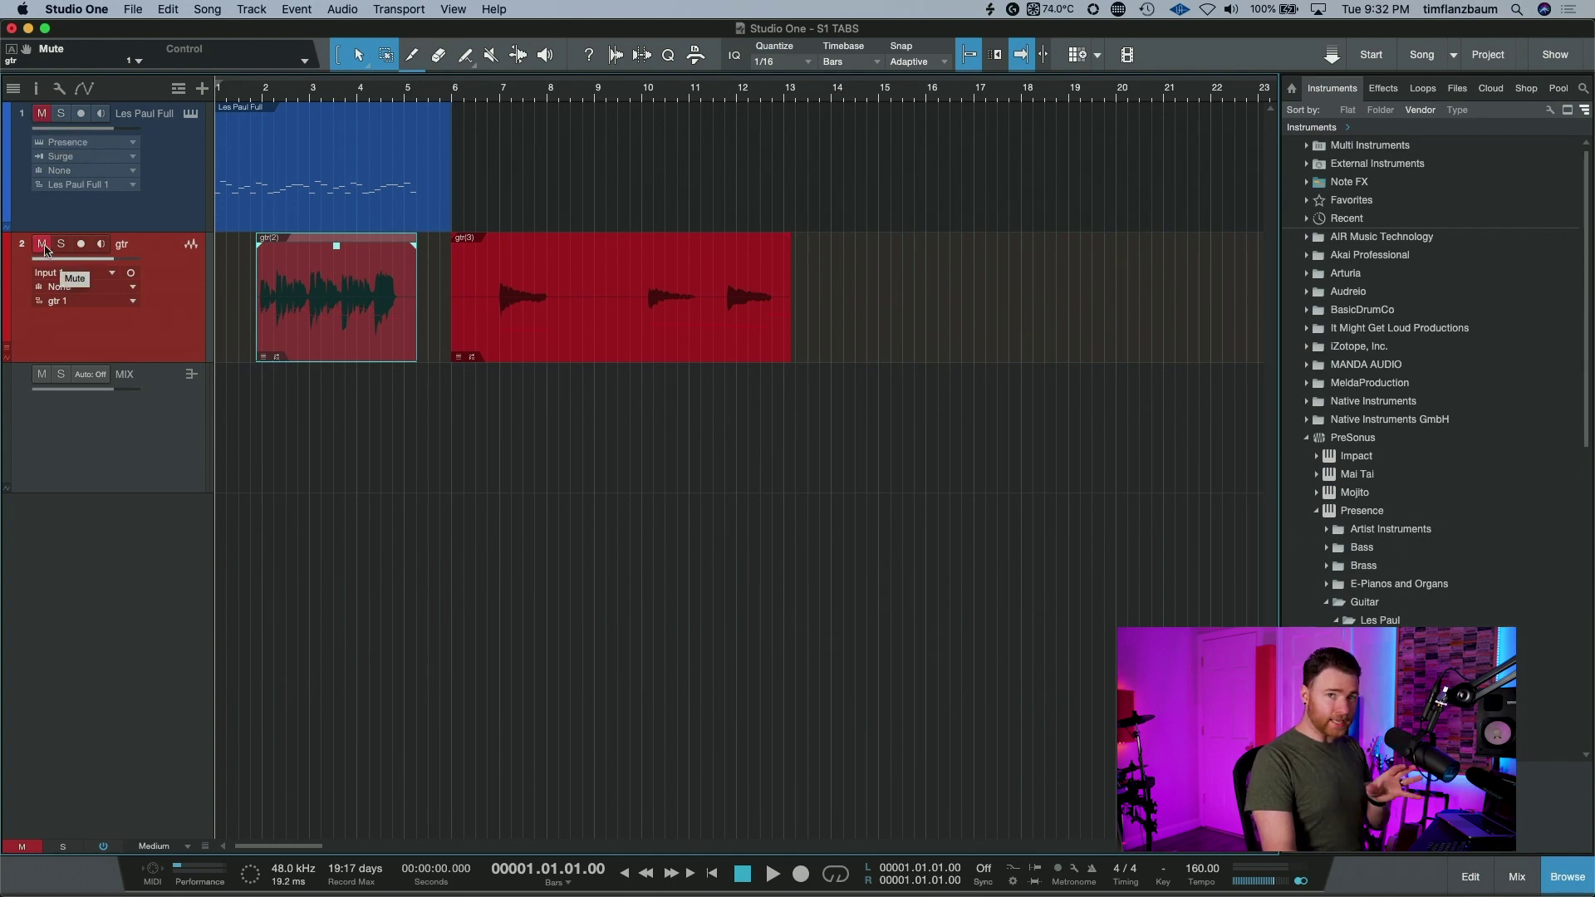
{"action": "left_click", "coordinate": [43, 245]}
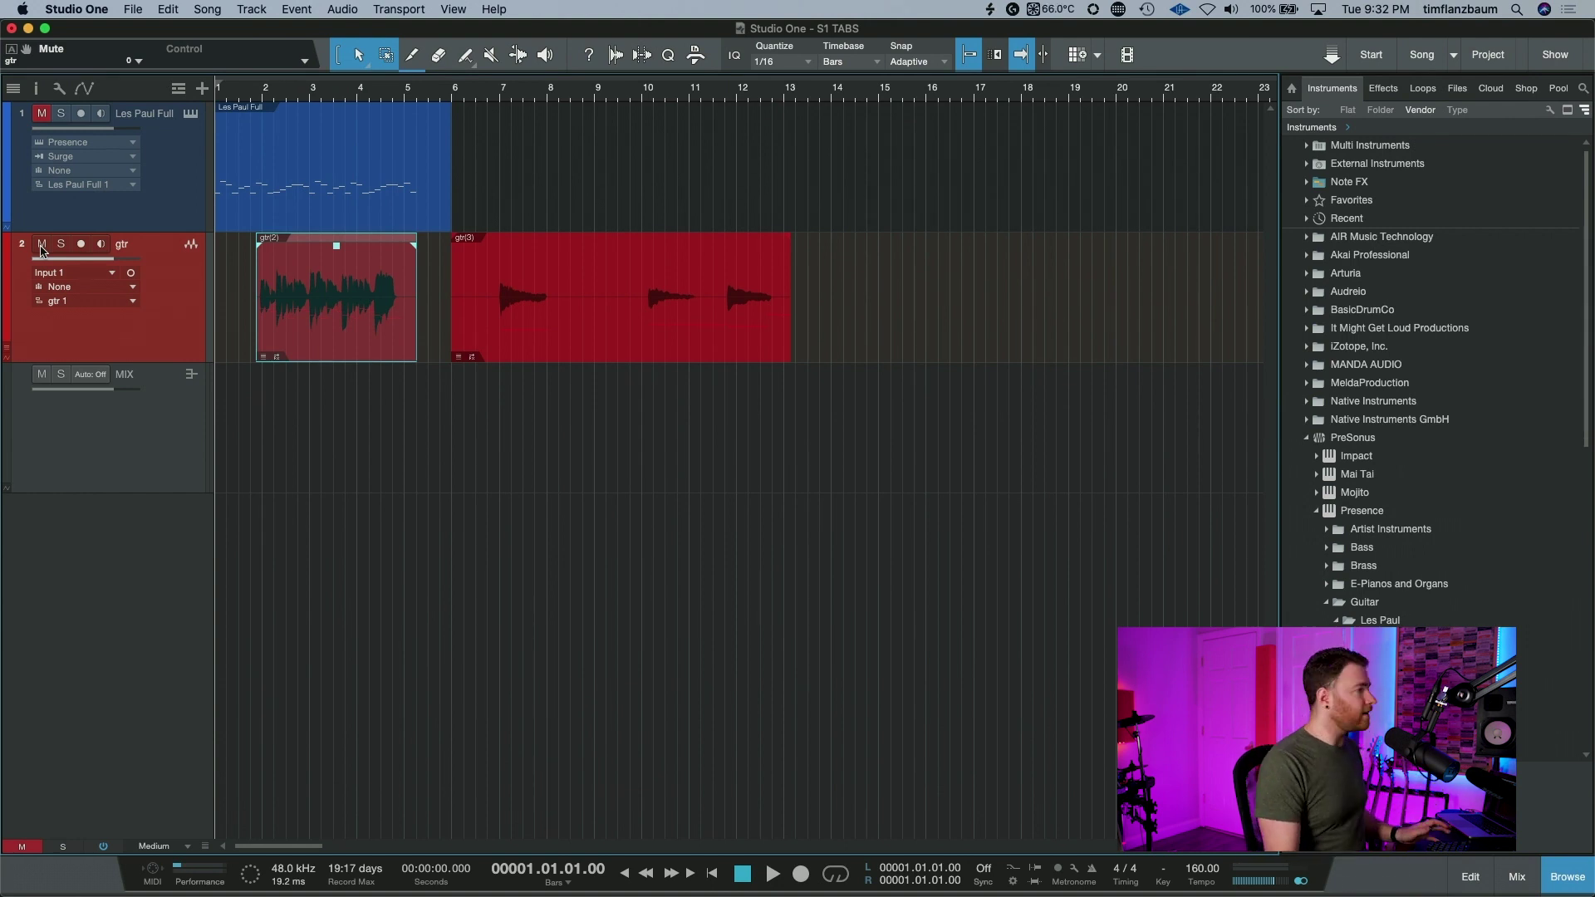
{"action": "key", "text": "space"}
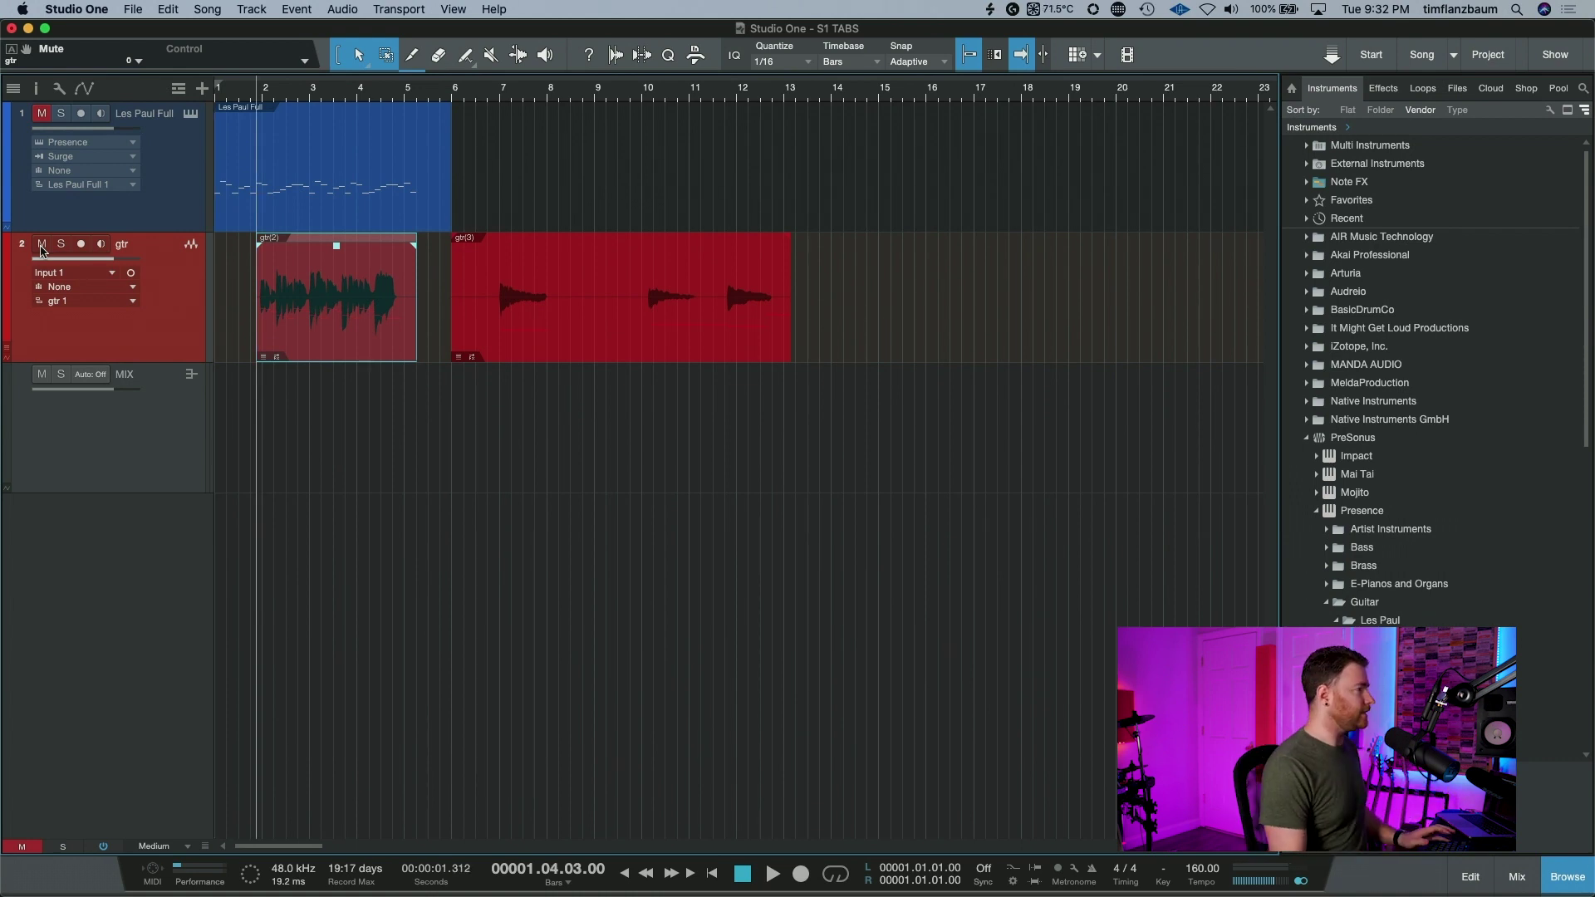
{"action": "key", "text": "space"}
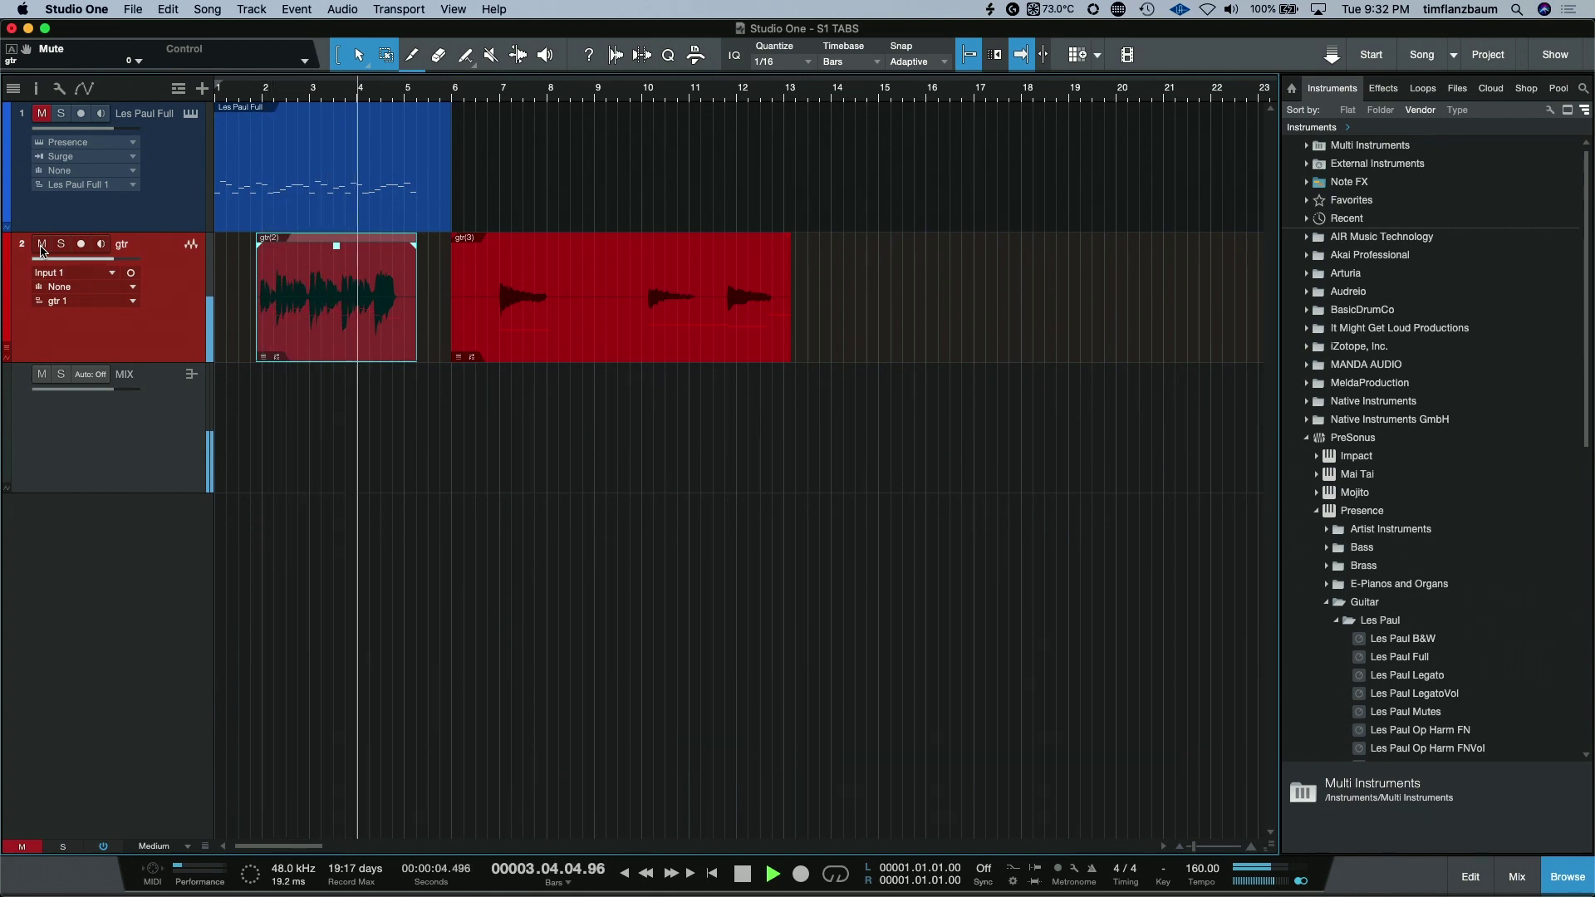
{"action": "key", "text": "space"}
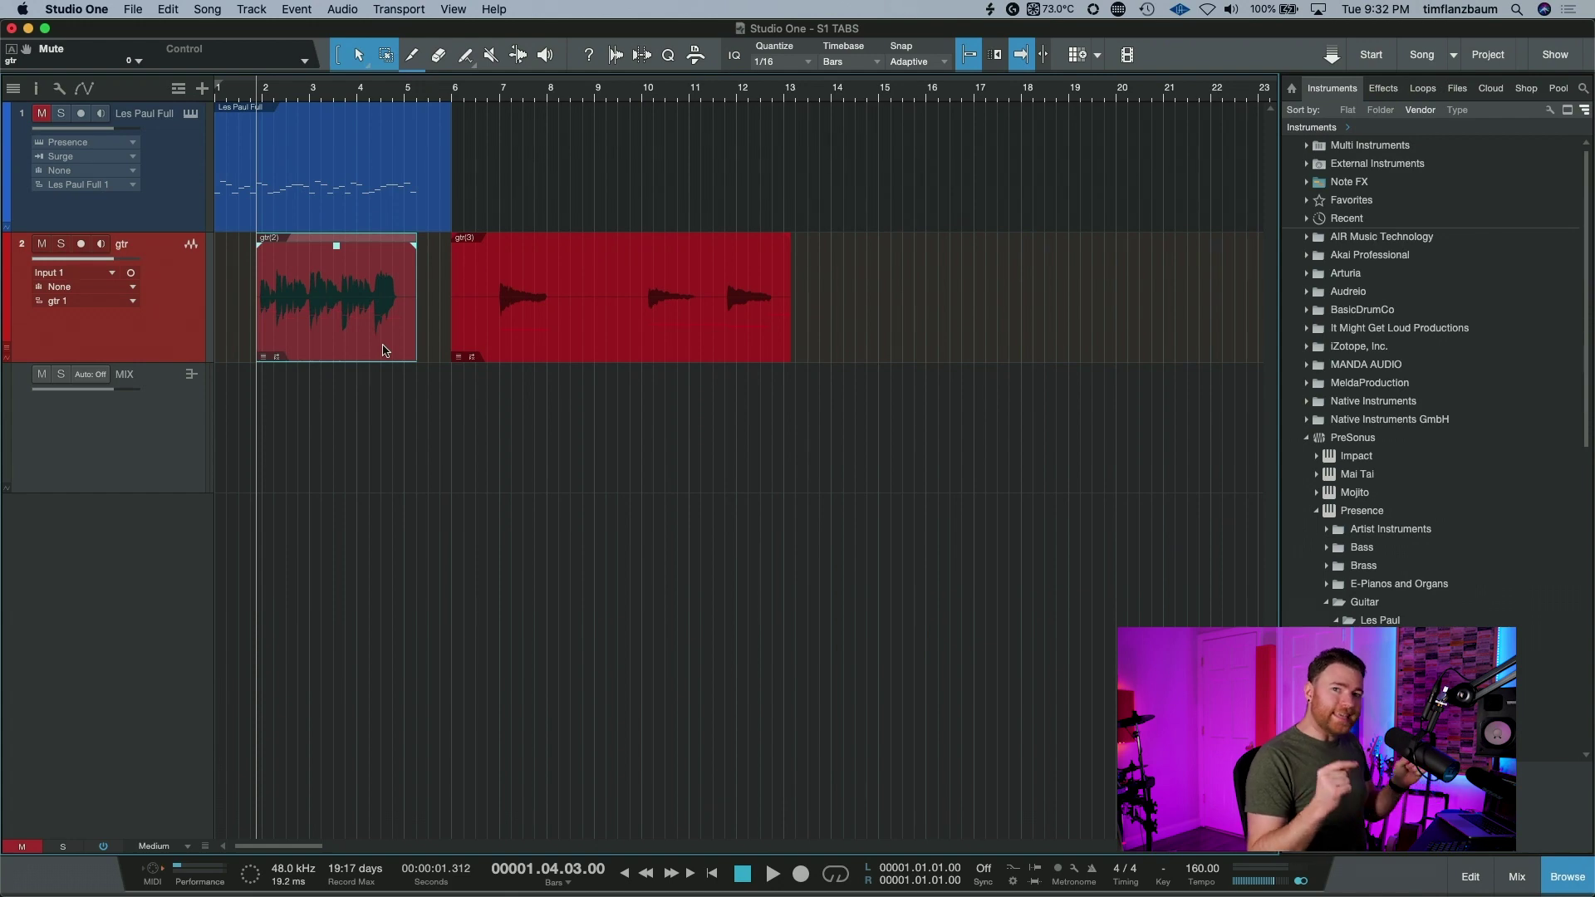
Open the gtr(2) event in Melodyne with Cmd+M to show its detected notes over D minor.
{"action": "right_click", "coordinate": [384, 349]}
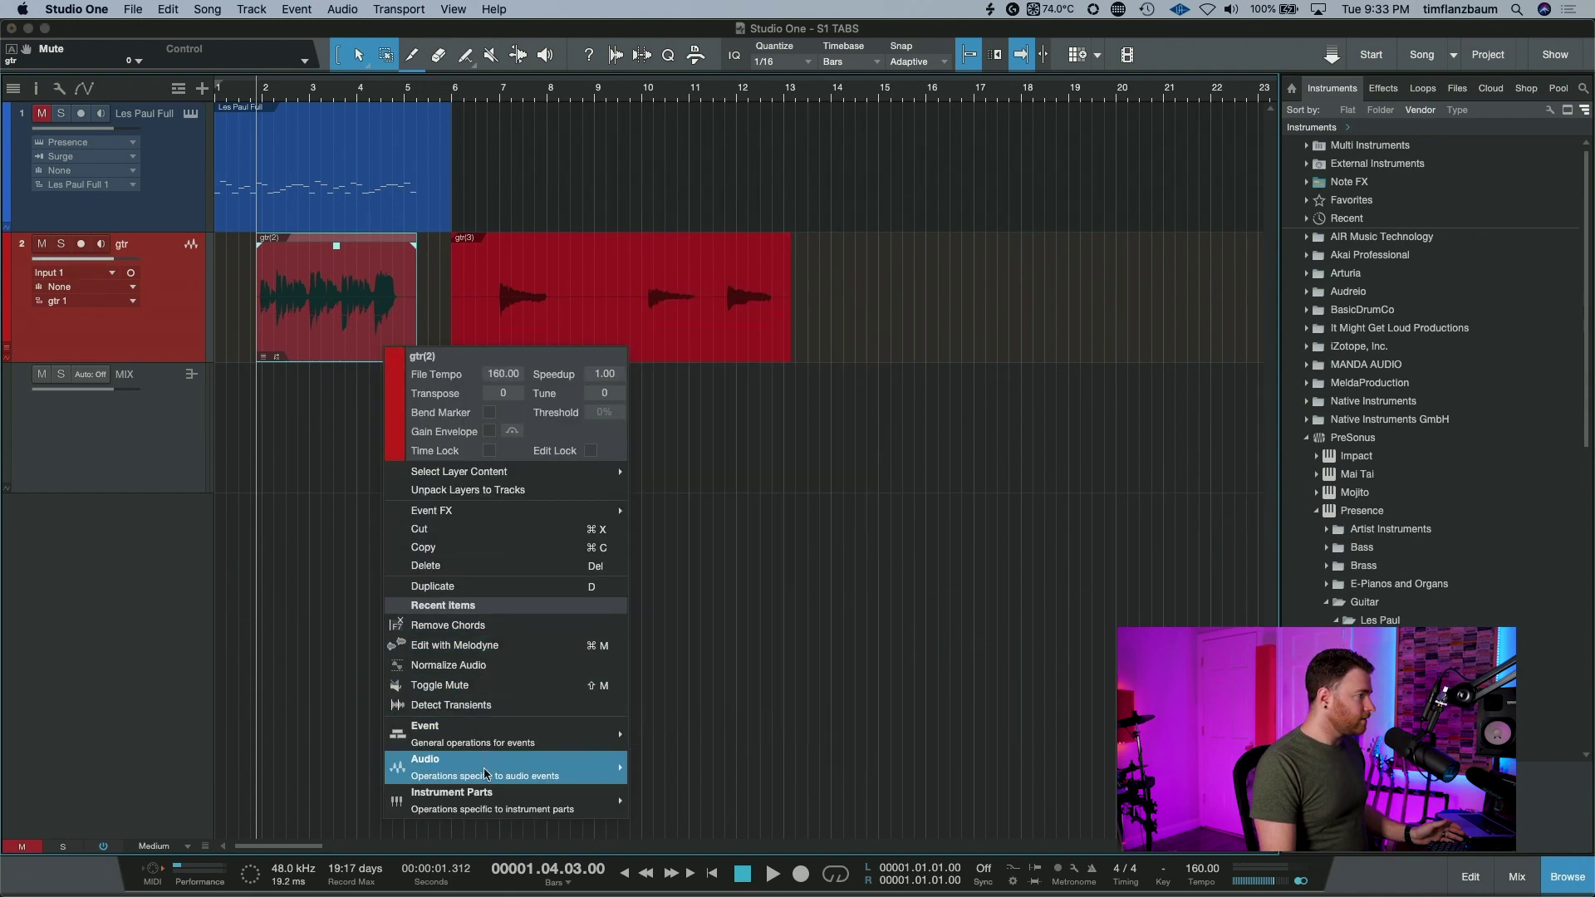
{"action": "left_click", "coordinate": [797, 577]}
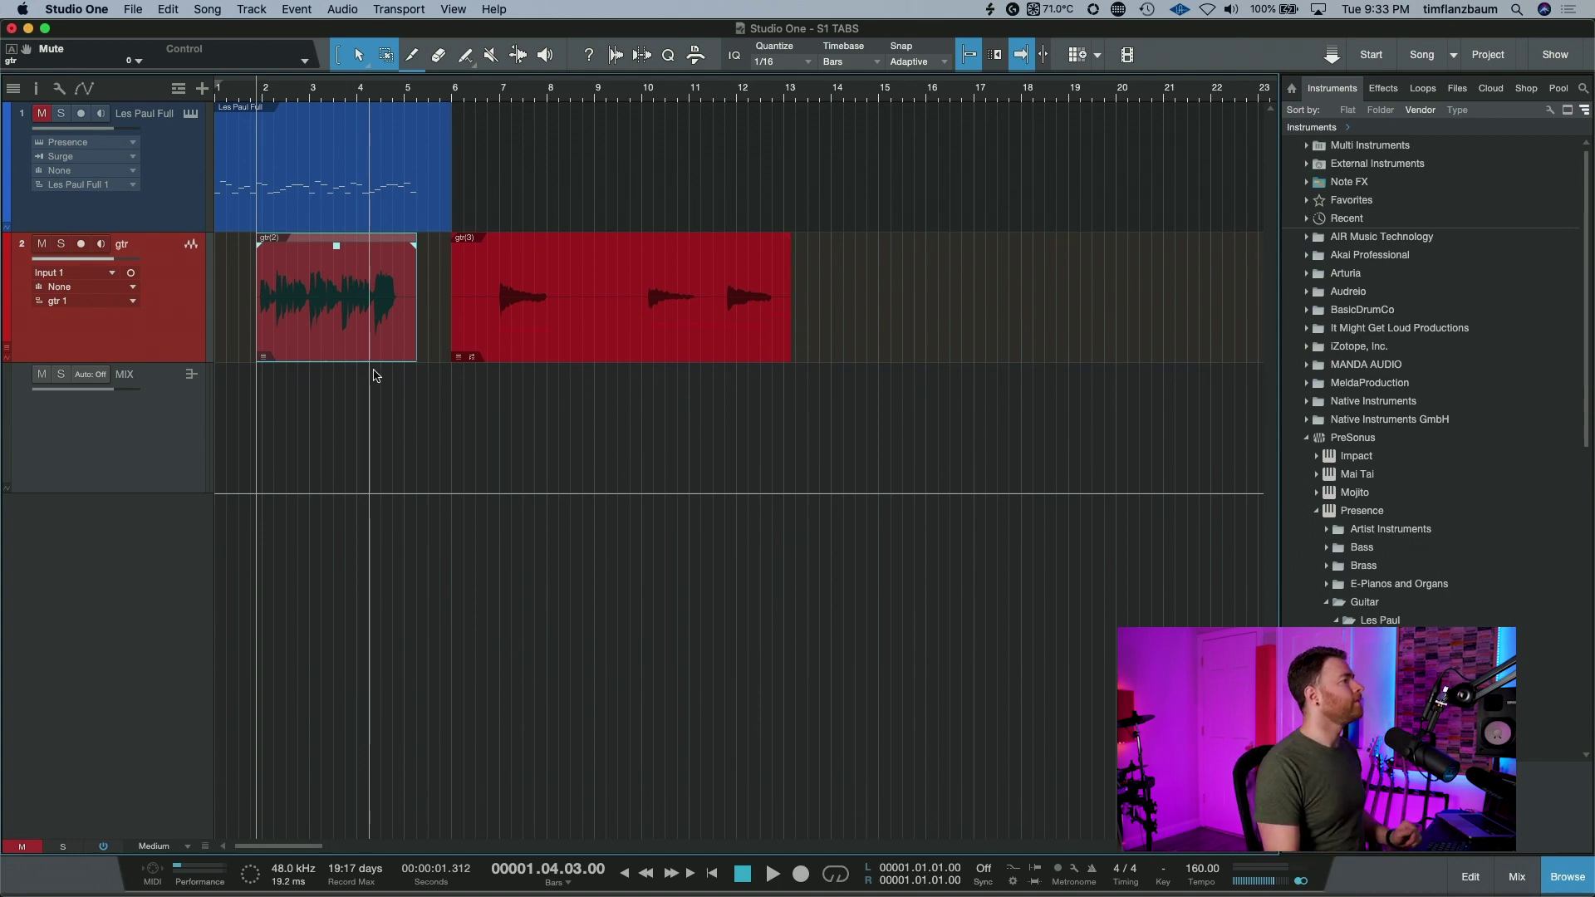
{"action": "key", "text": "super+m"}
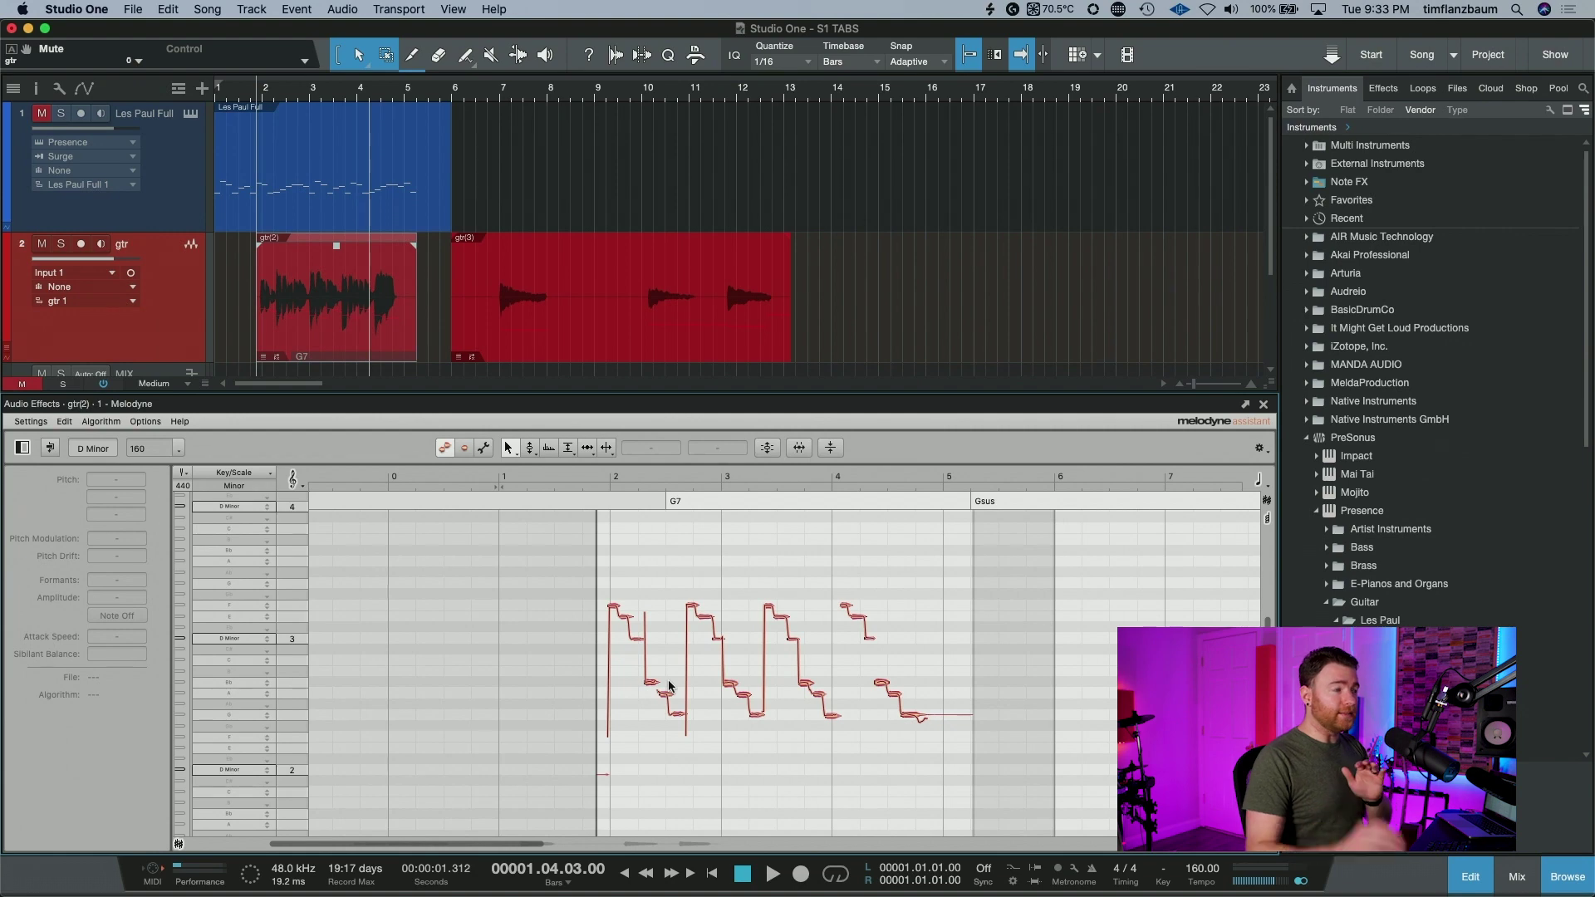
Close Melodyne and add a green instrument track 'gtr midi' feeding the existing Presence instrument.
{"action": "left_click", "coordinate": [1263, 407]}
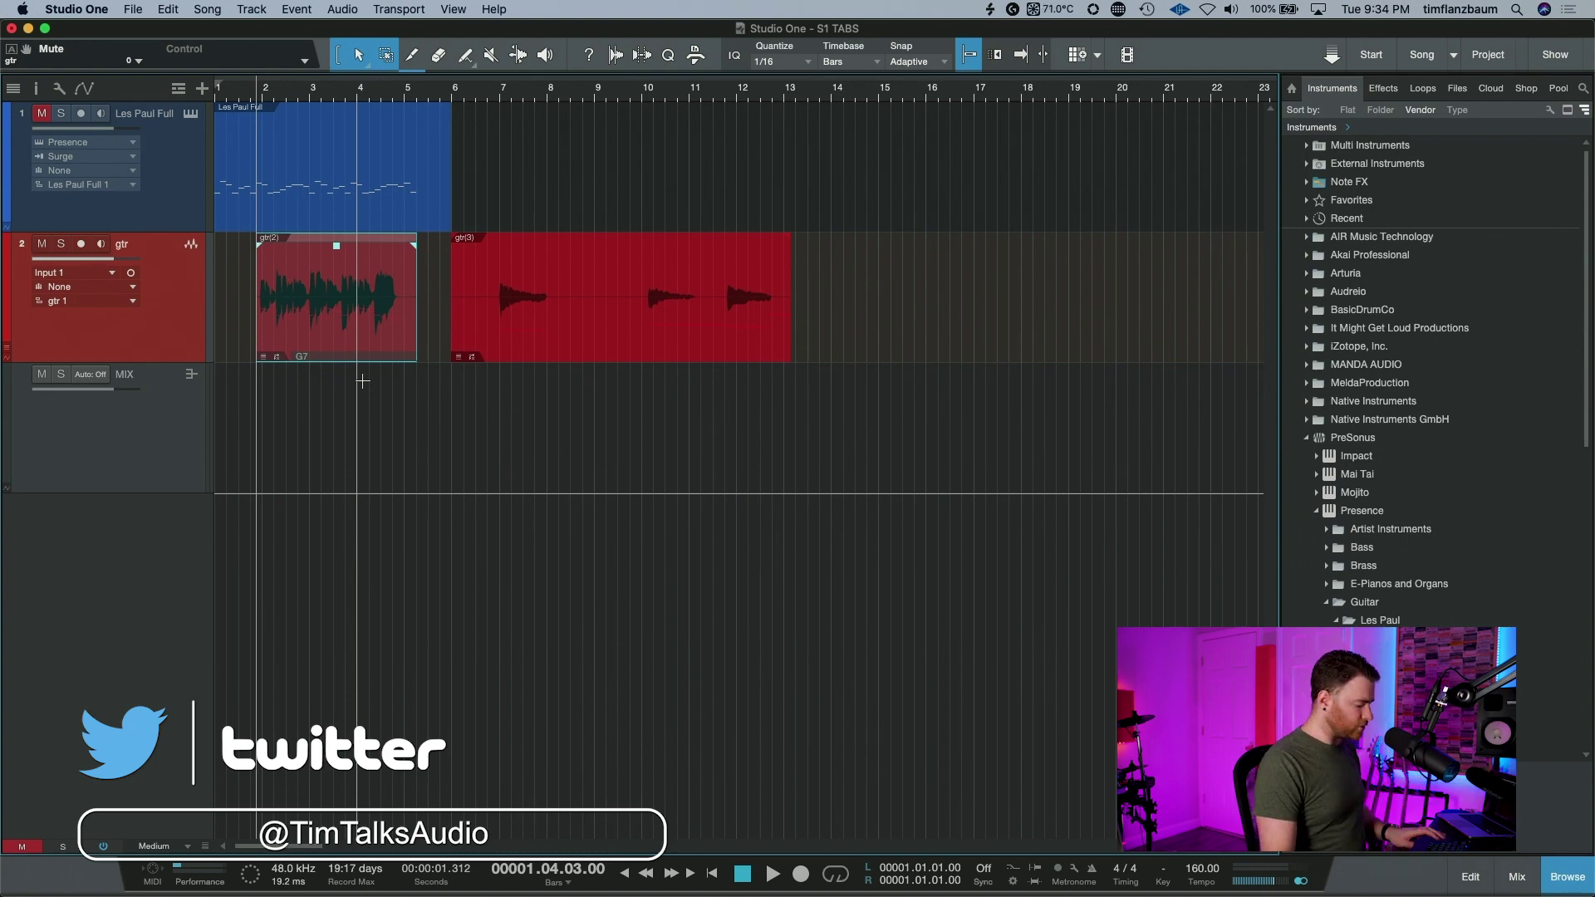
{"action": "key", "text": "t"}
{"action": "left_click", "coordinate": [738, 238]}
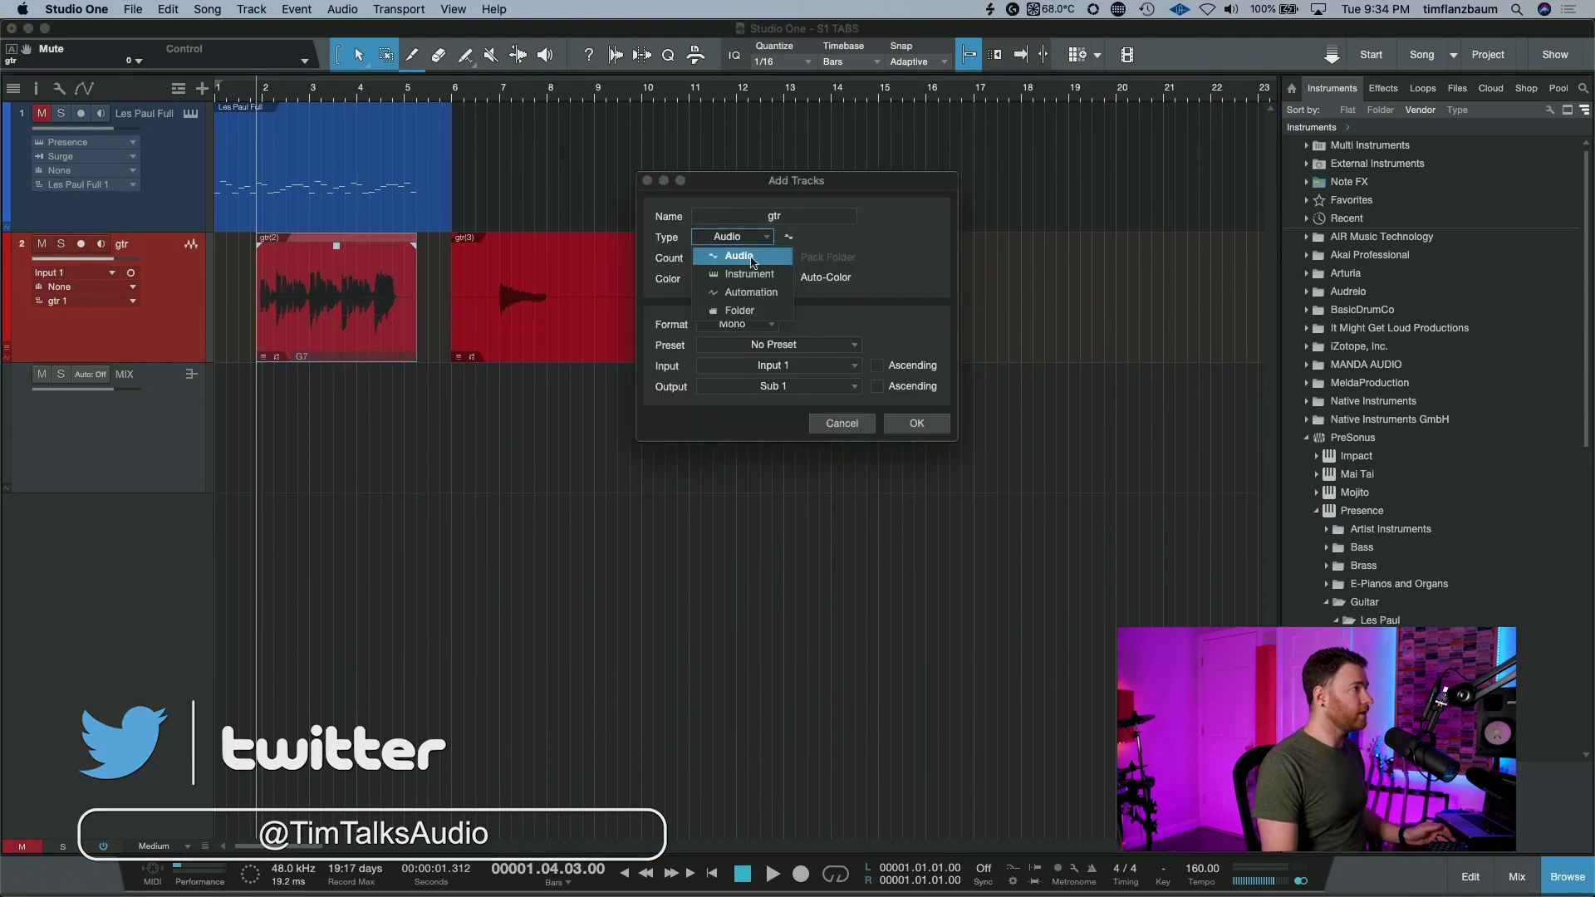
{"action": "left_click", "coordinate": [731, 253]}
{"action": "left_click", "coordinate": [731, 277]}
{"action": "left_click", "coordinate": [731, 410]}
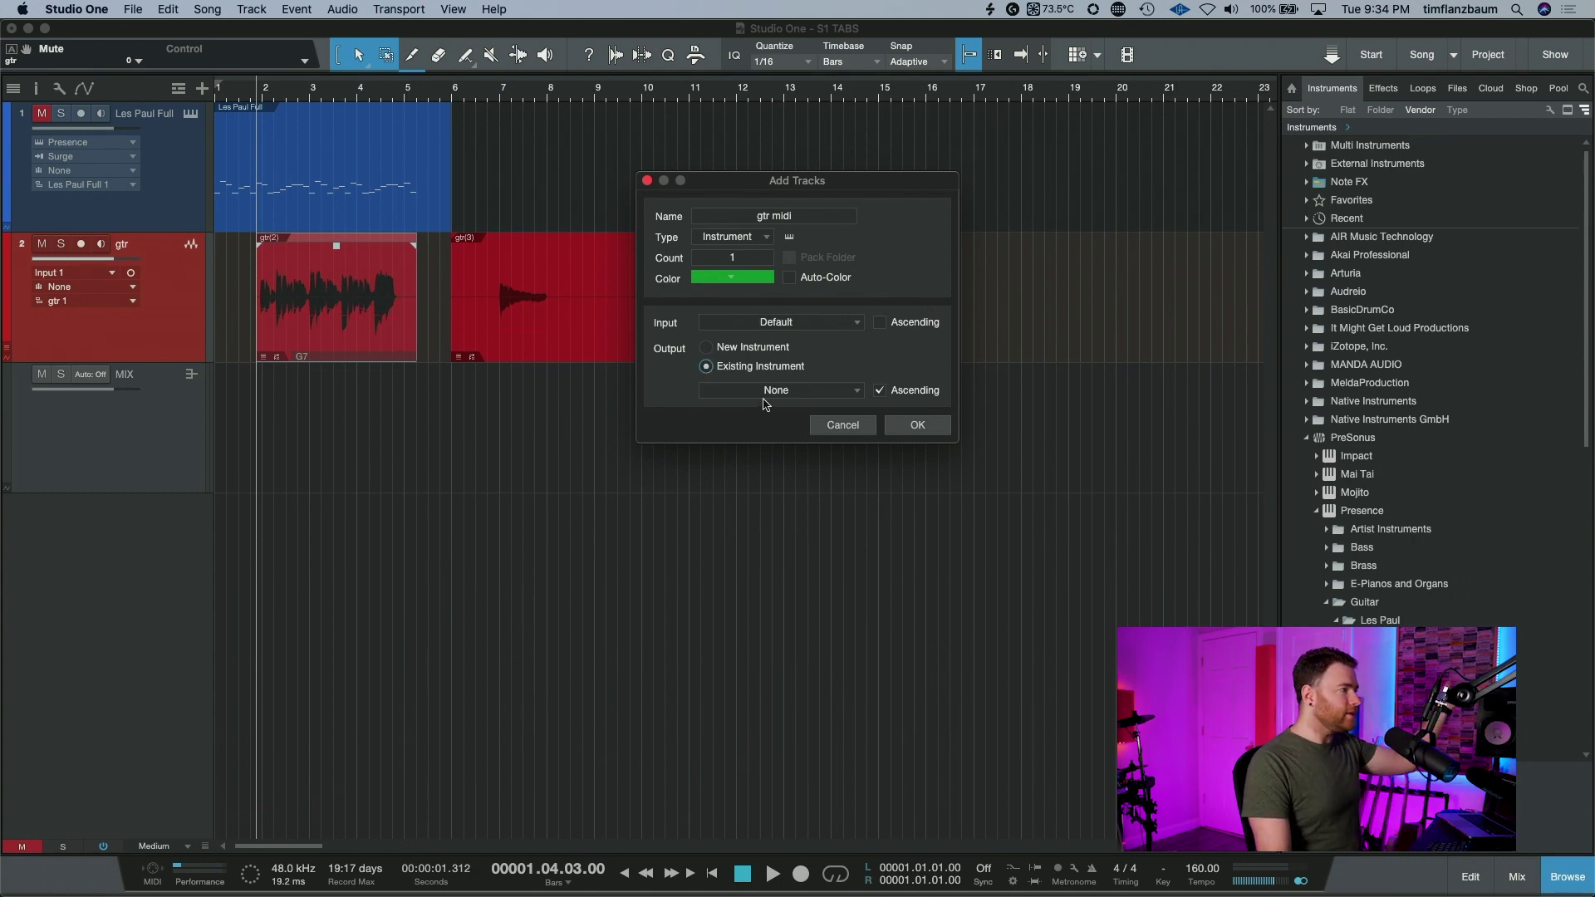
{"action": "left_click", "coordinate": [771, 390]}
{"action": "left_click", "coordinate": [772, 426]}
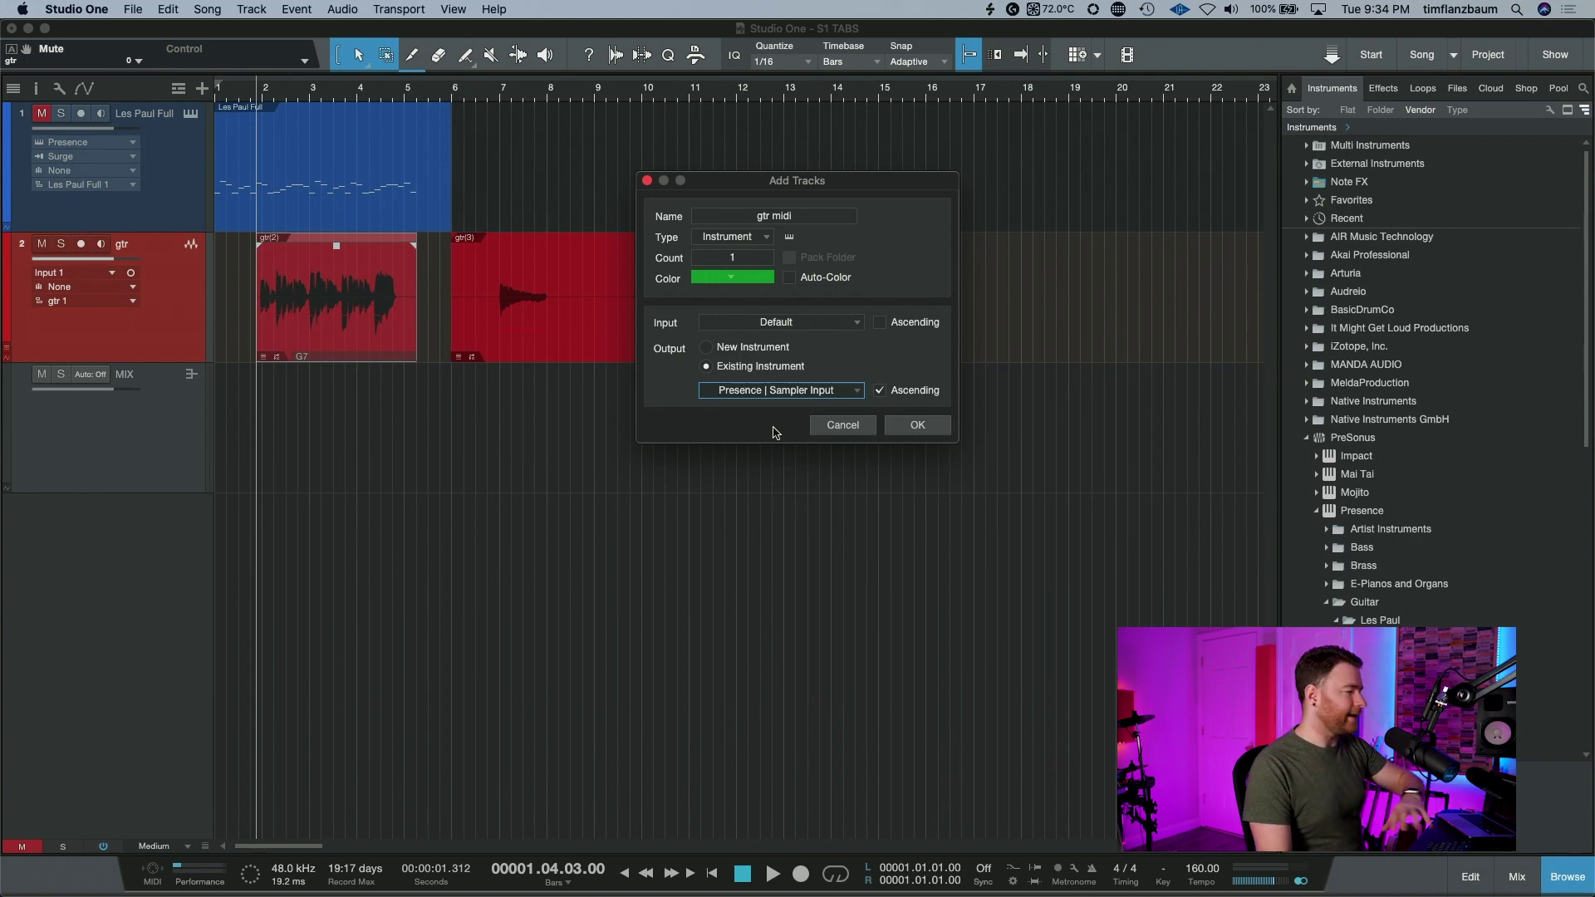
{"action": "left_click", "coordinate": [923, 428]}
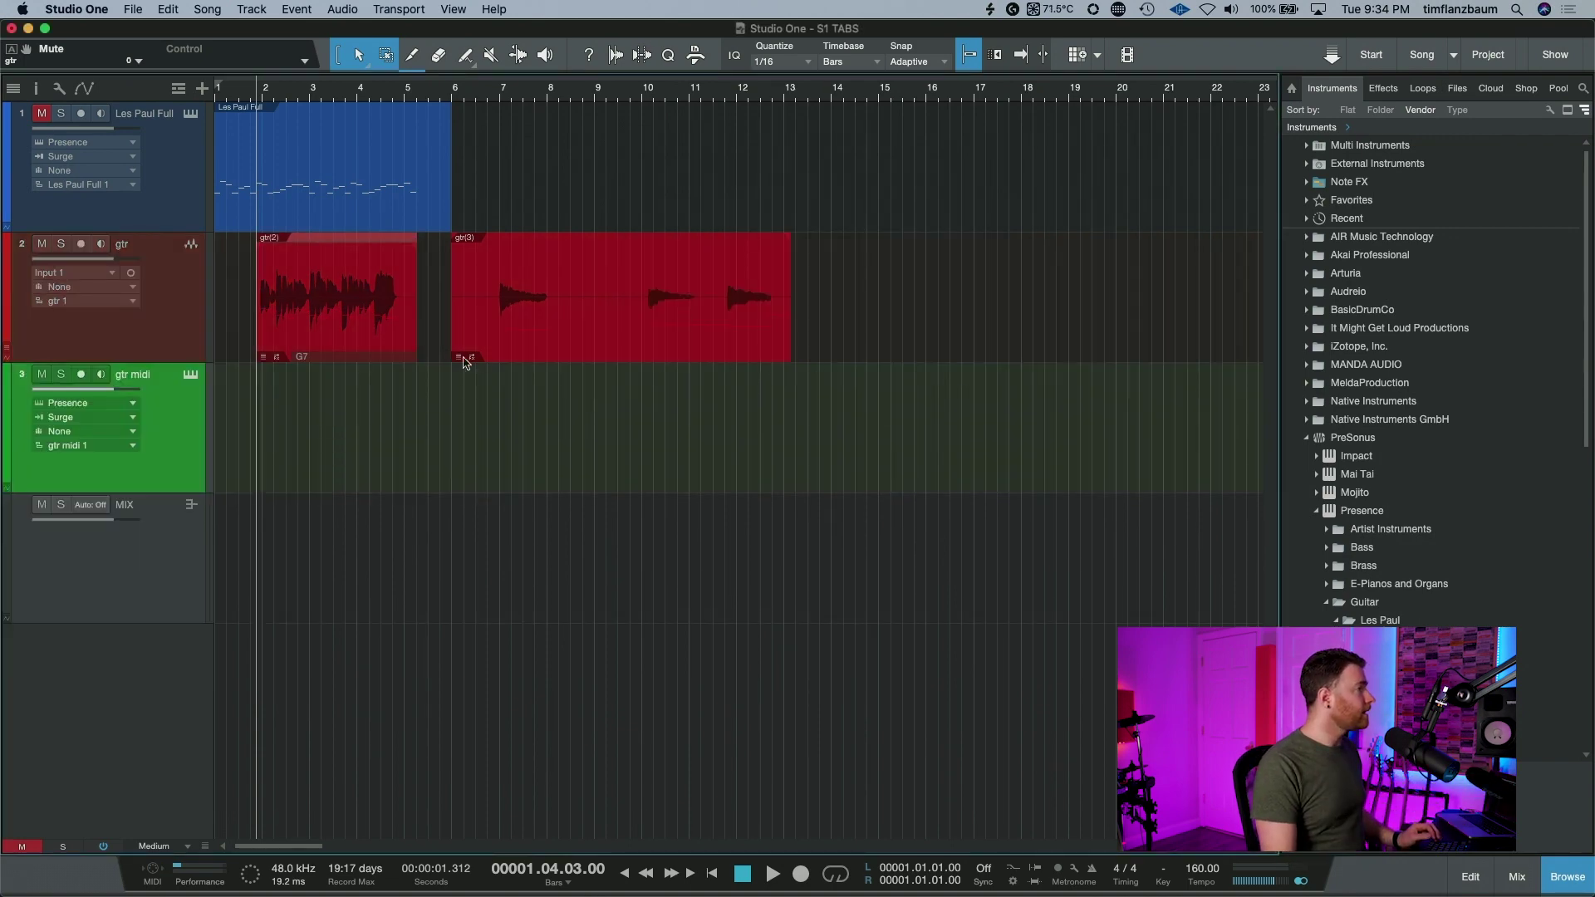
Drag gtr(2) onto gtr midi to make MIDI, then show it as Guitar, drop D tablature.
{"action": "left_click_drag", "start_coordinate": [352, 353], "coordinate": [355, 389]}
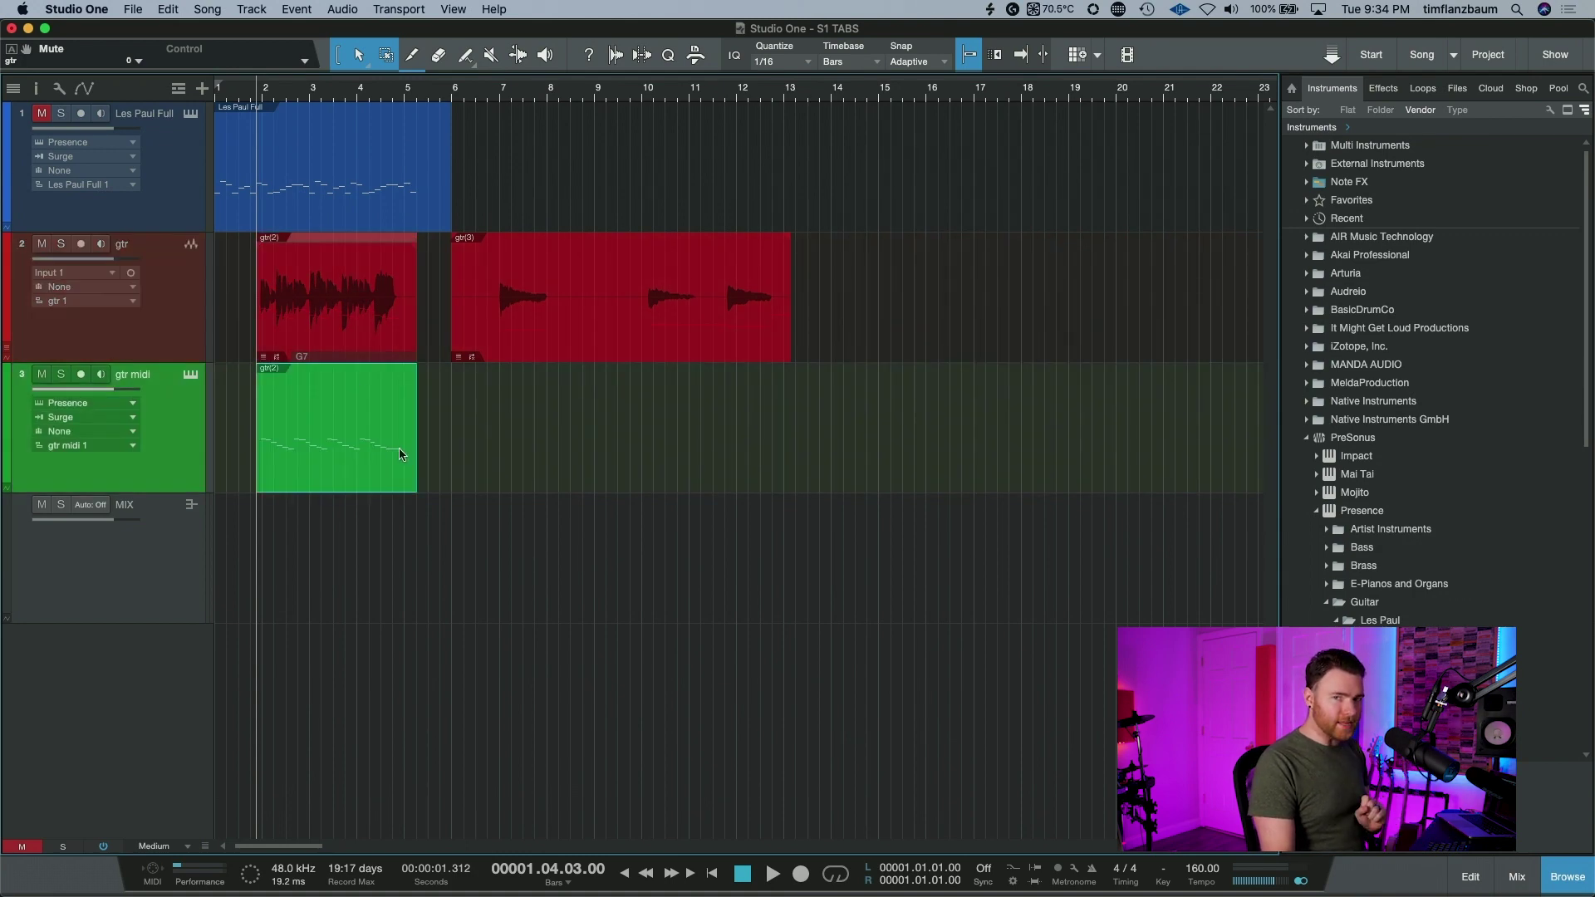
{"action": "double_click", "coordinate": [316, 470]}
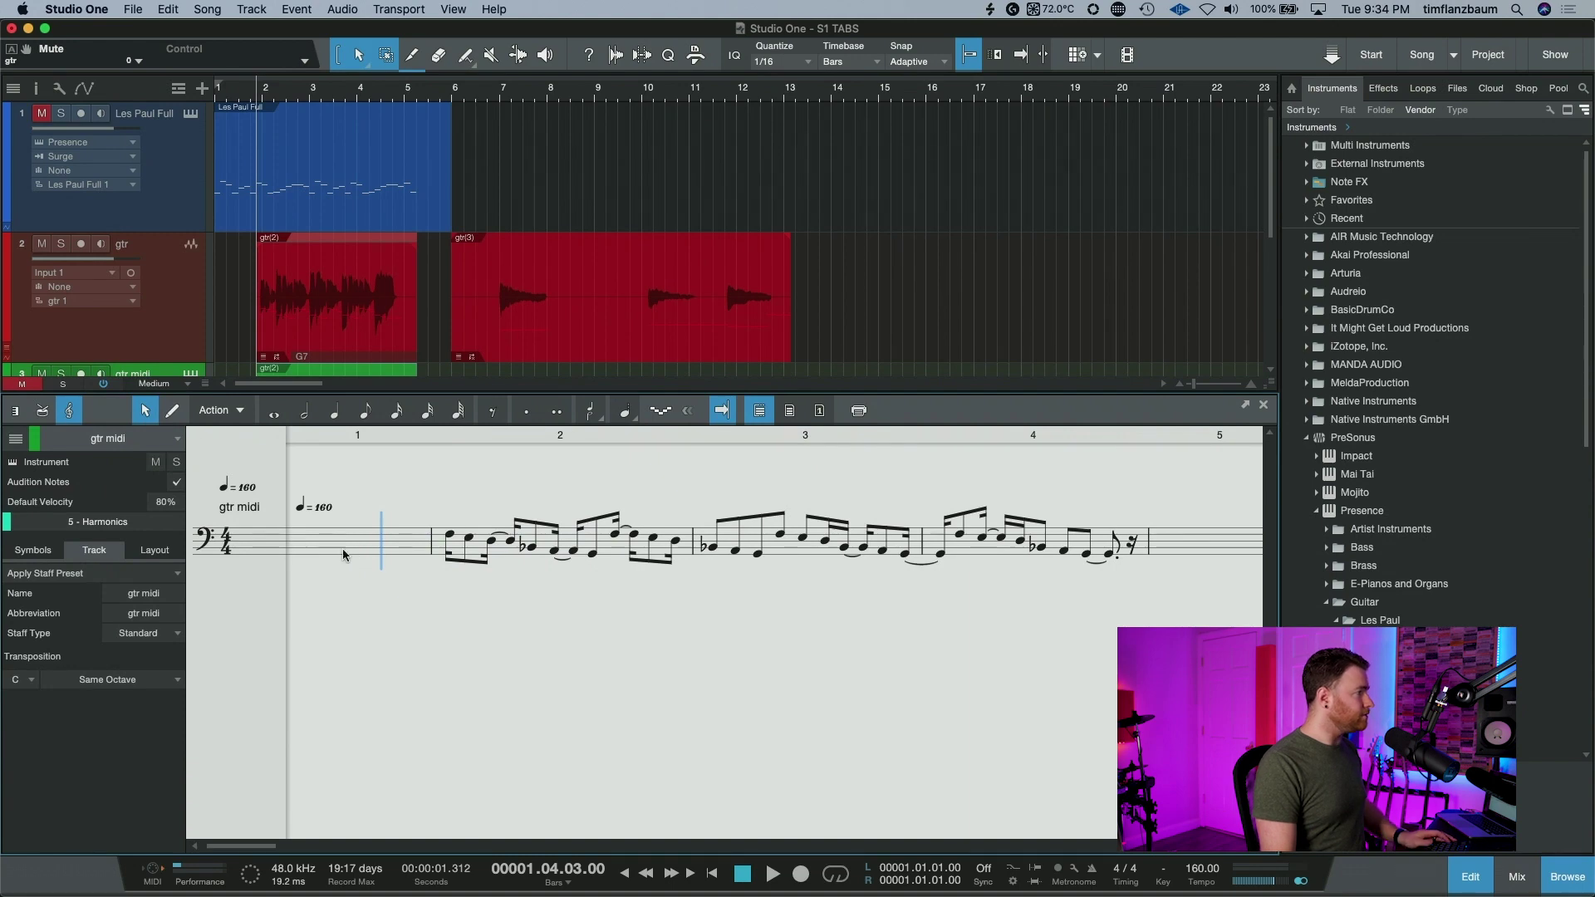
{"action": "left_click", "coordinate": [152, 639]}
{"action": "left_click", "coordinate": [170, 671]}
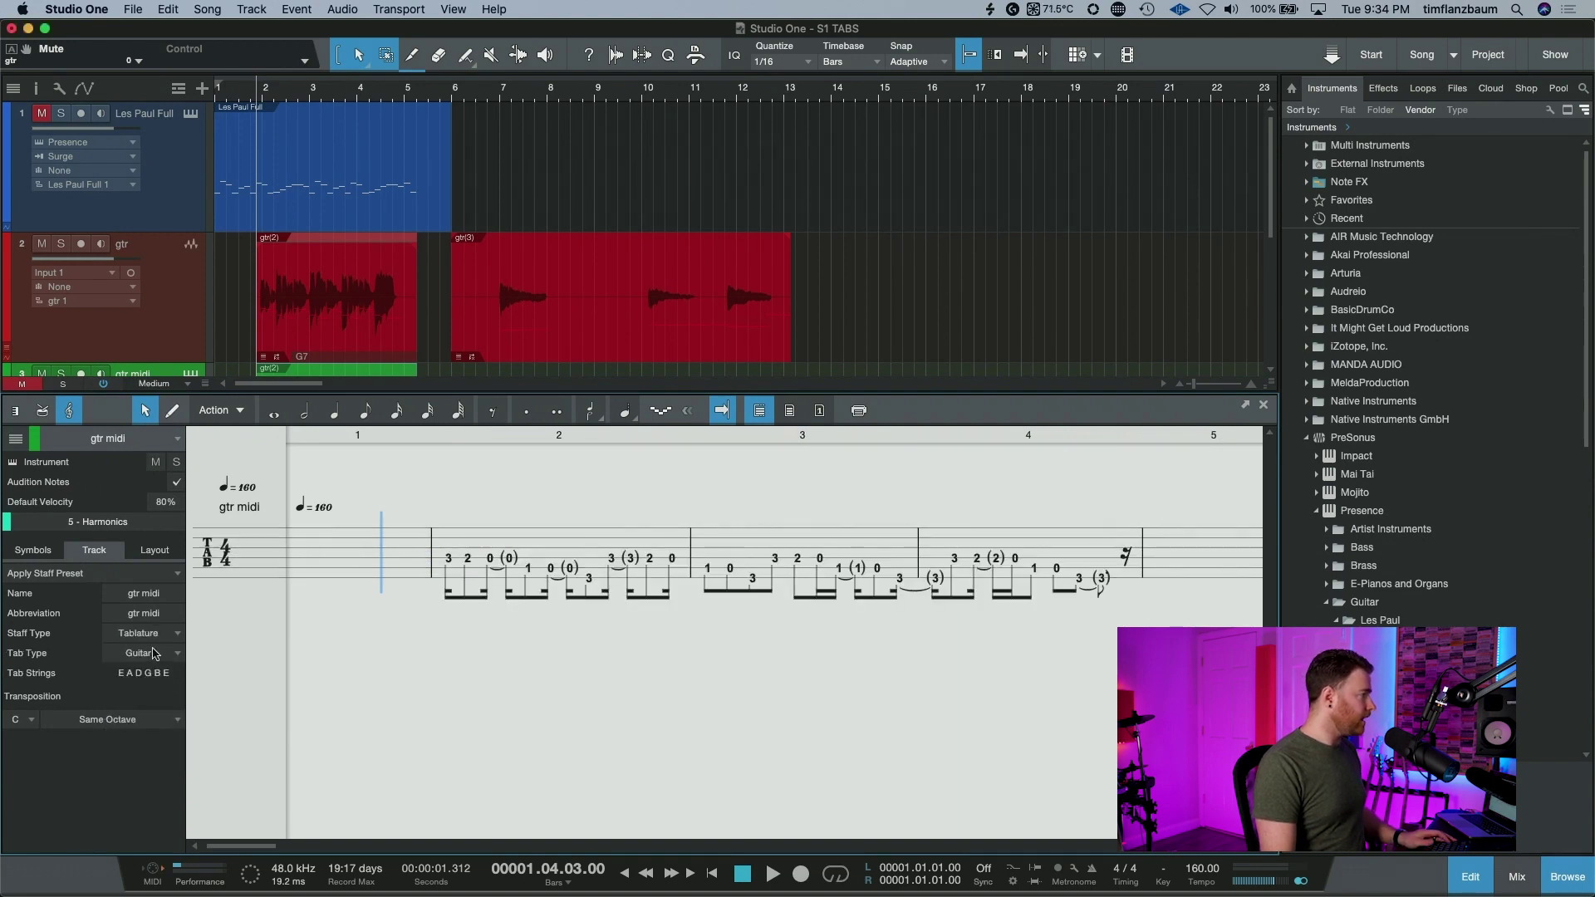
{"action": "left_click", "coordinate": [154, 656]}
{"action": "left_click", "coordinate": [169, 413]}
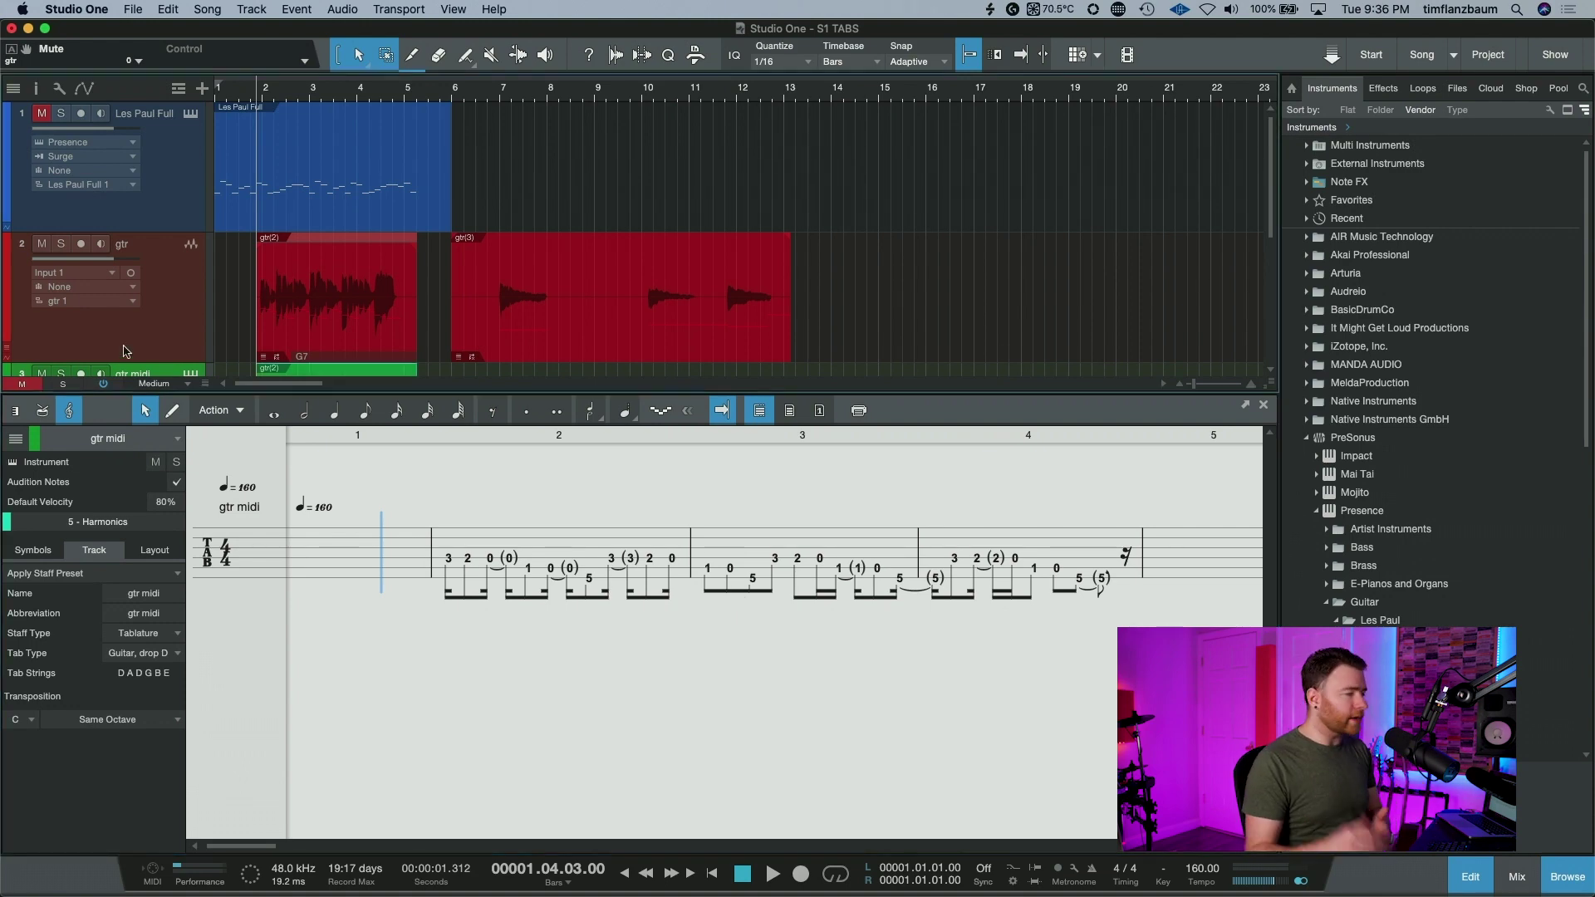
Mute the gtr midi track and play back the original audio riff.
{"action": "left_click", "coordinate": [42, 374]}
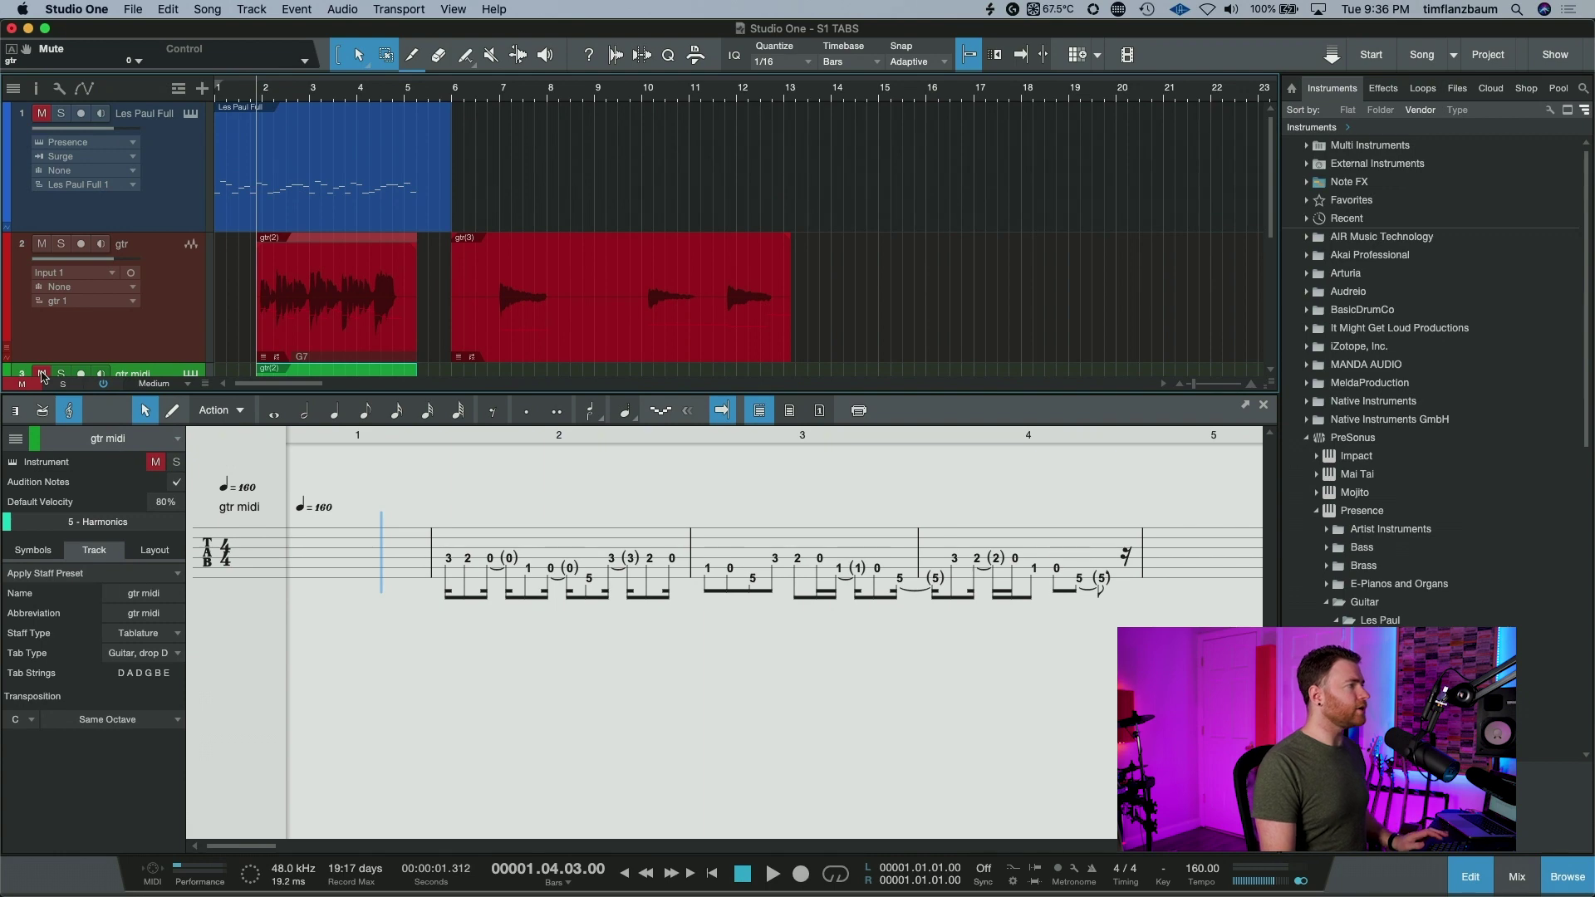
{"action": "key", "text": "space"}
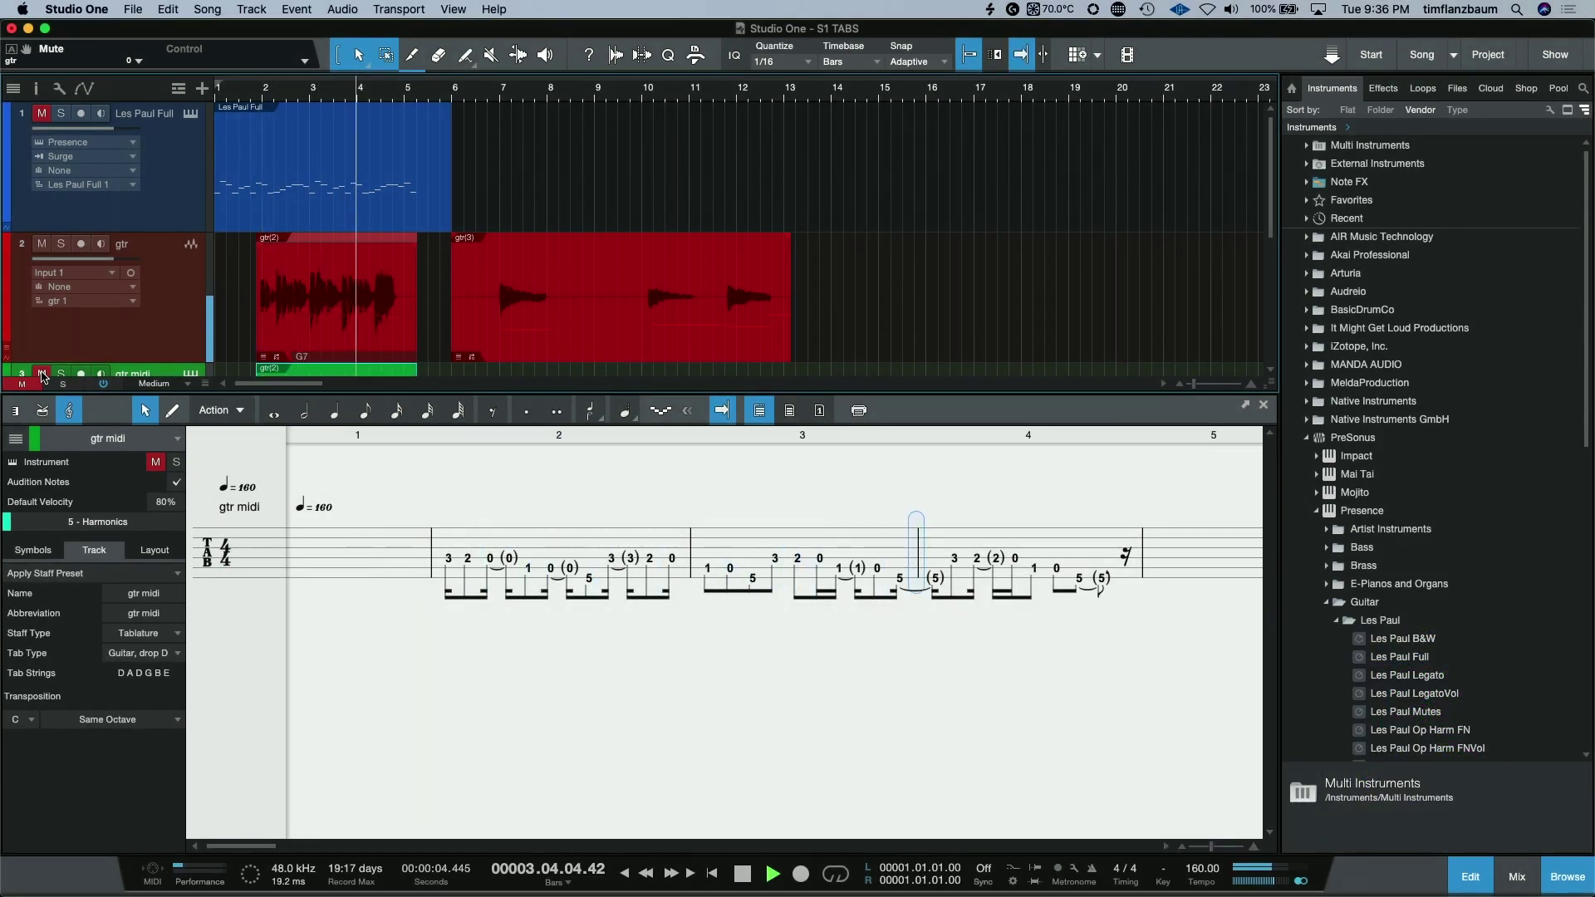
{"action": "key", "text": "space"}
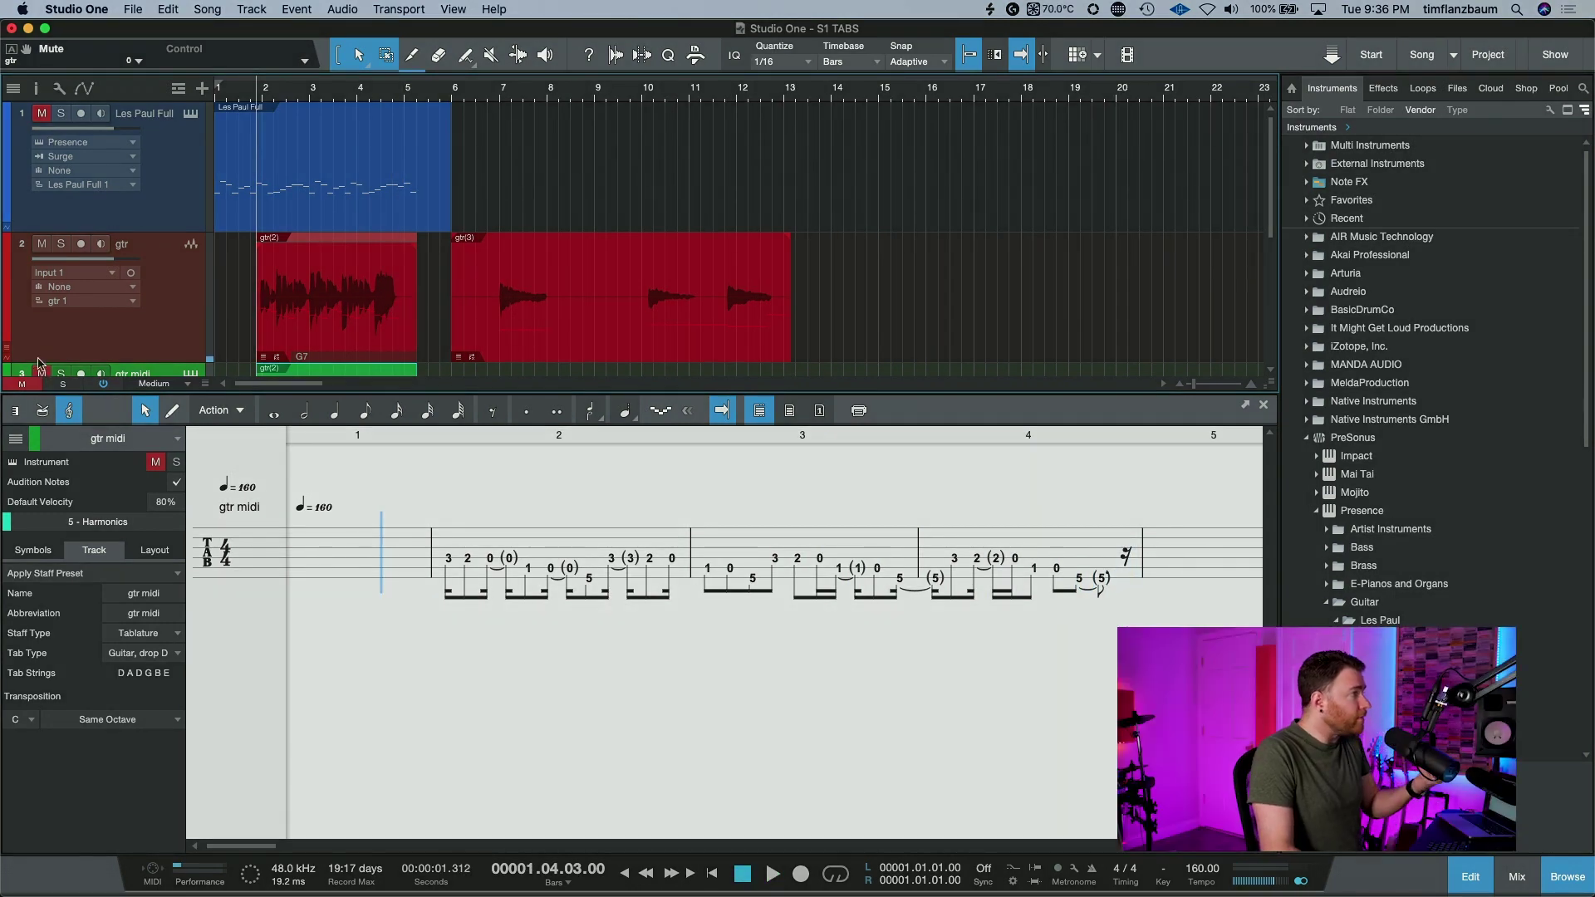
Mute the gtr audio track, unmute gtr midi, and play back the converted MIDI riff.
{"action": "left_click", "coordinate": [42, 243]}
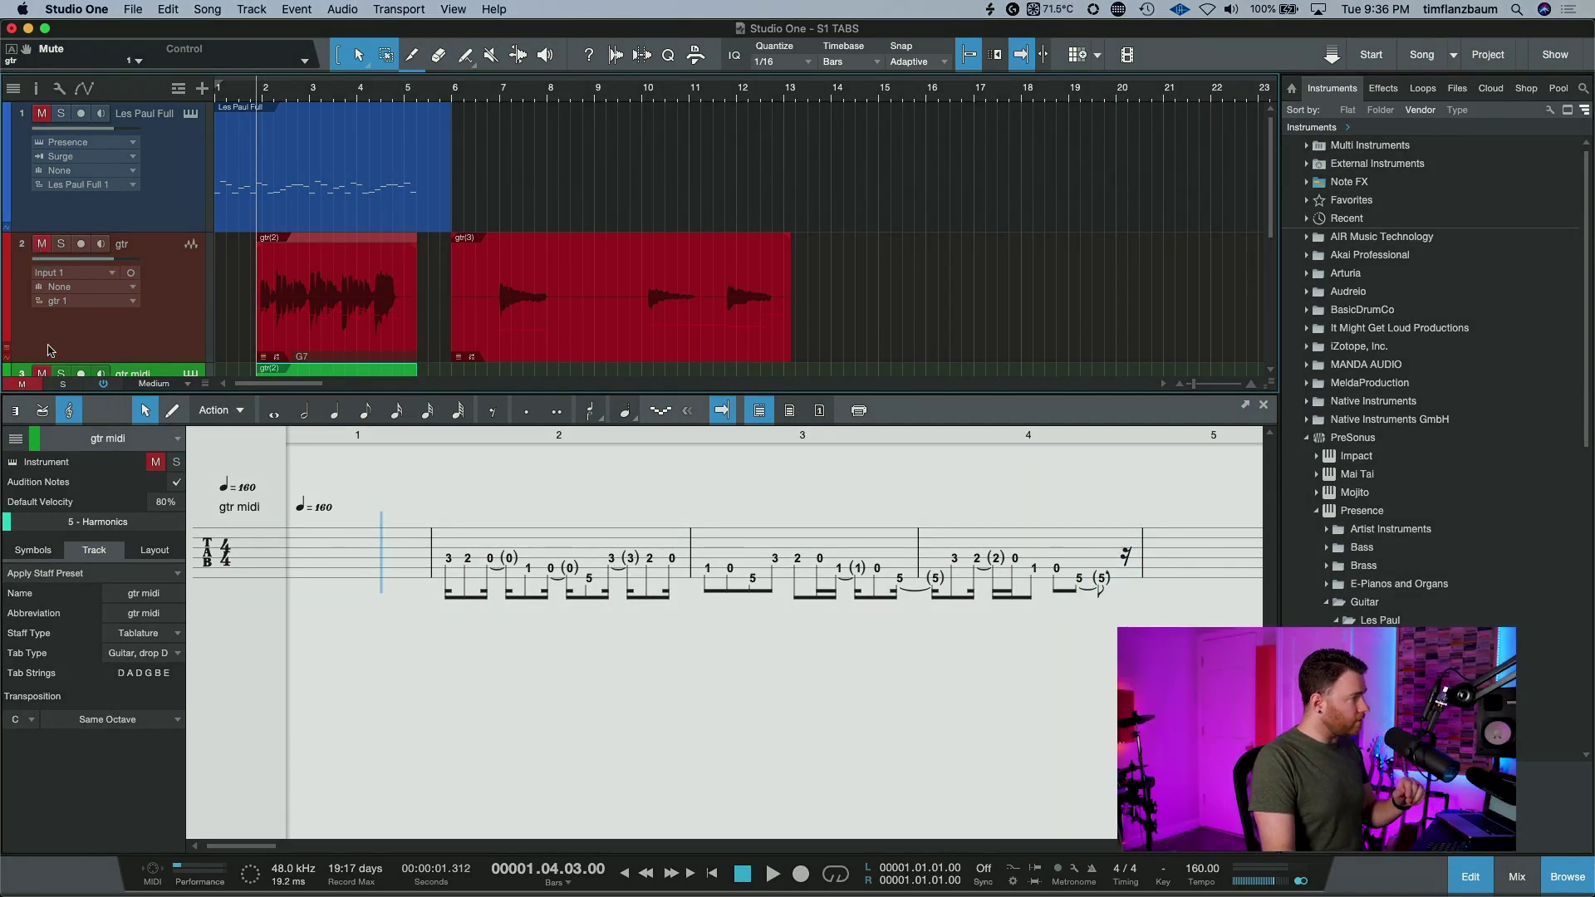
{"action": "left_click", "coordinate": [43, 373]}
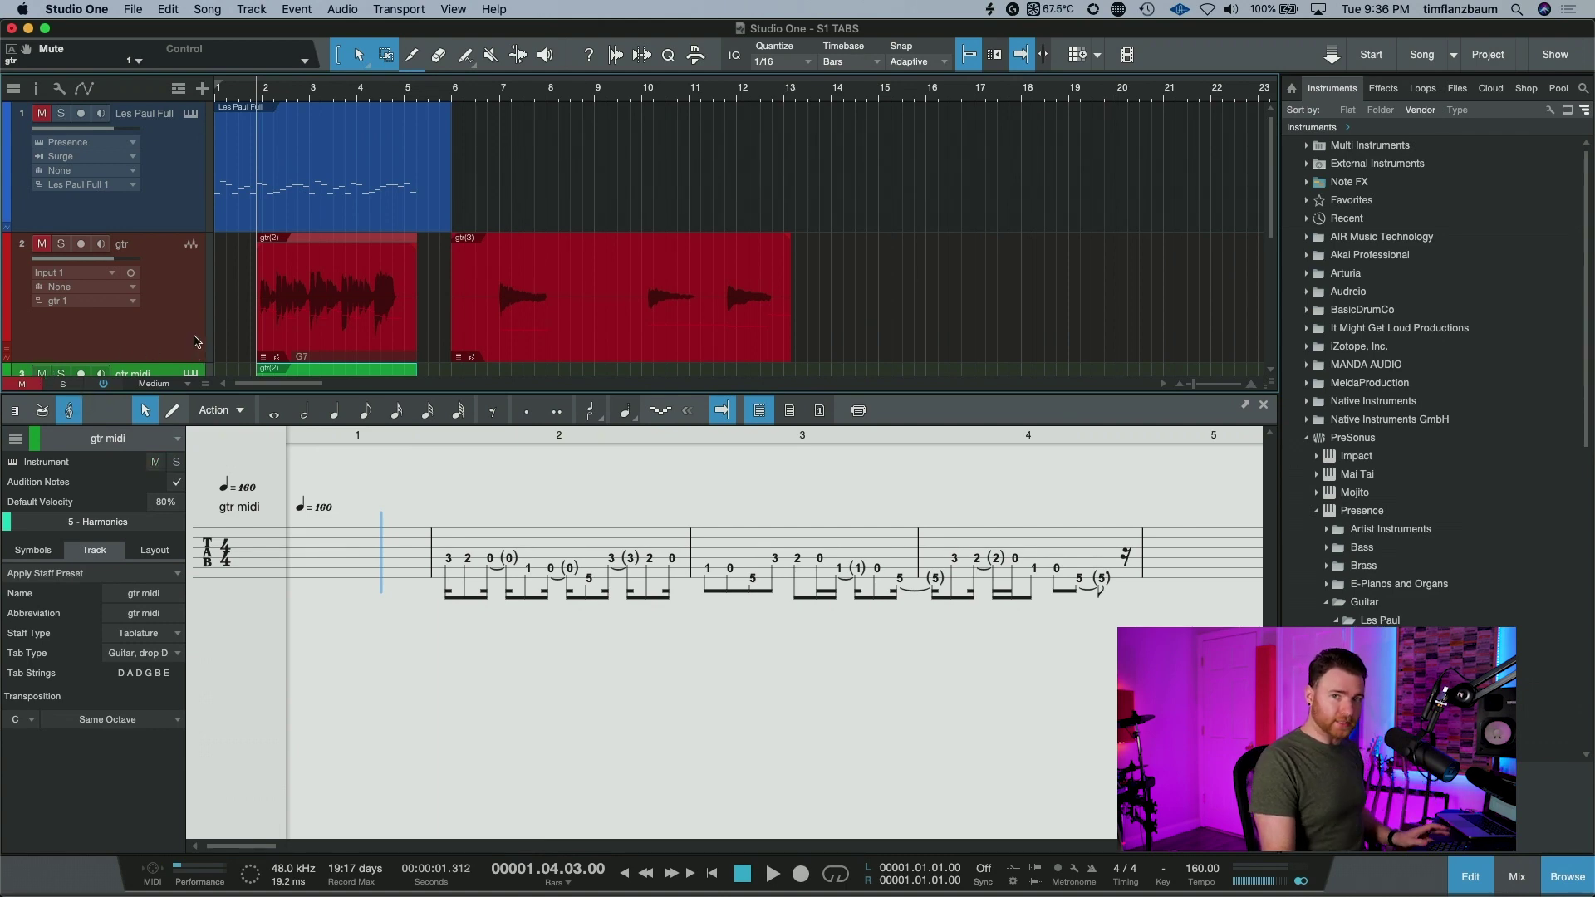
{"action": "key", "text": "space"}
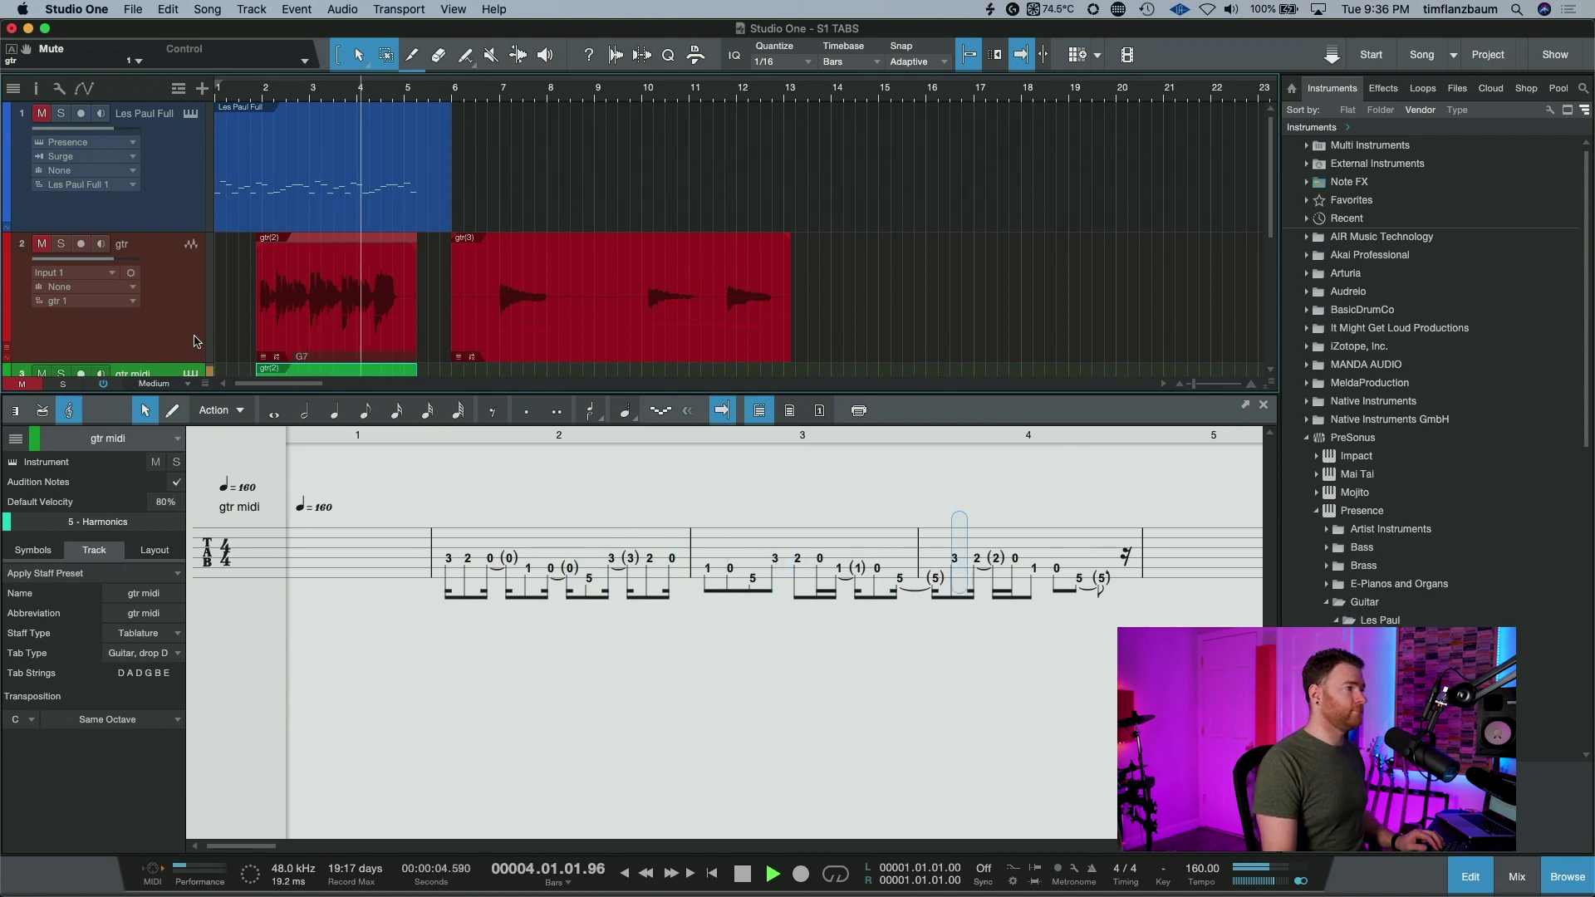
{"action": "key", "text": "space"}
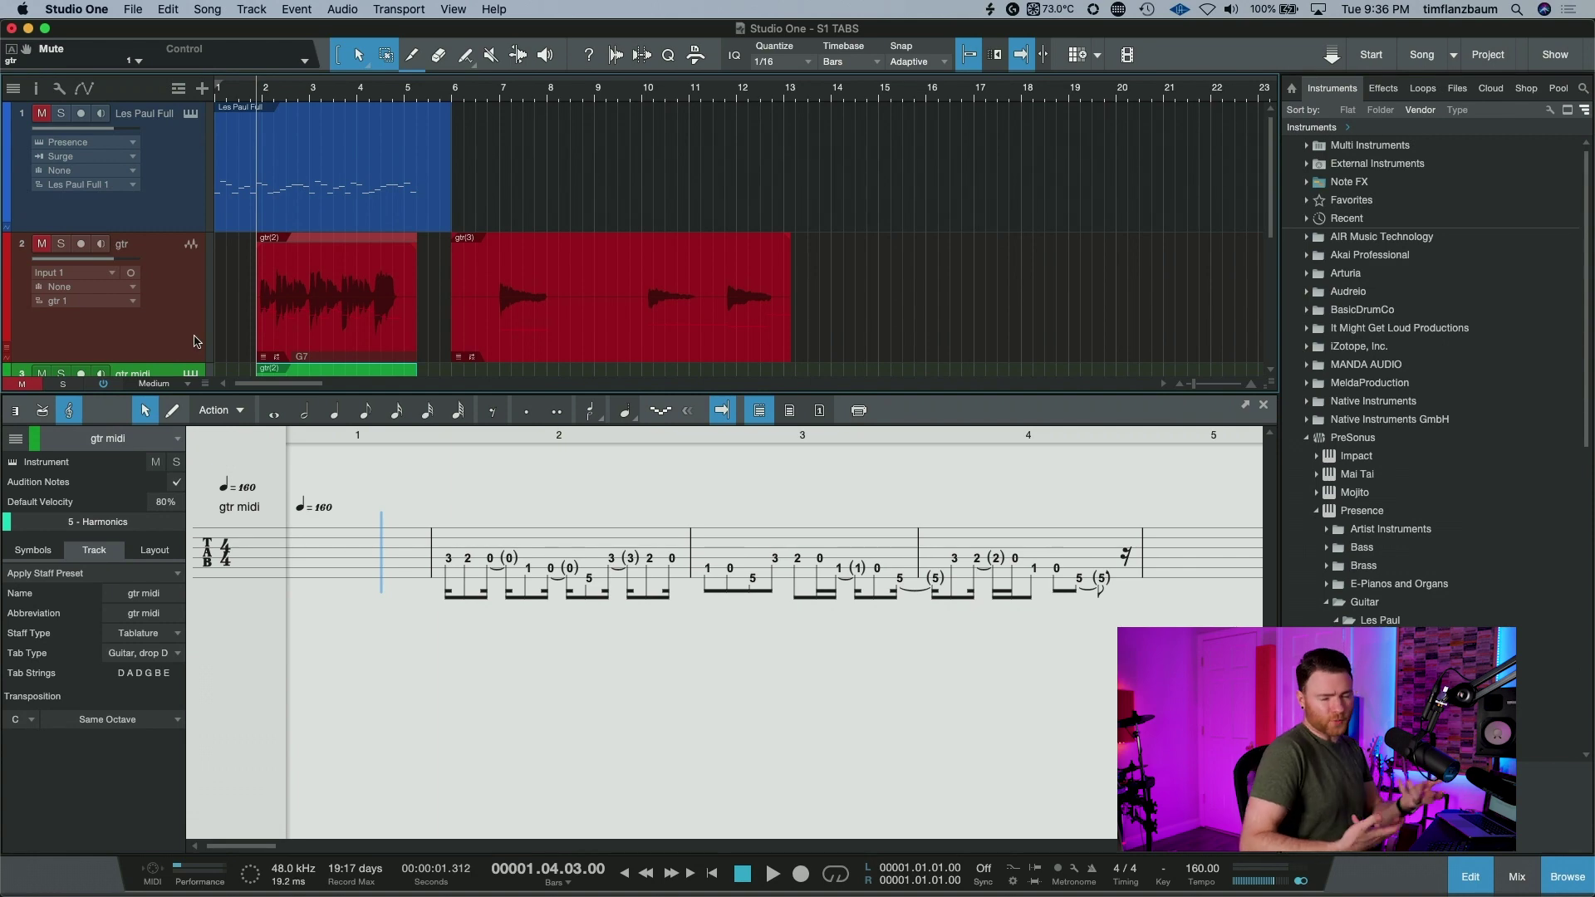
Show the mixer with F3 and play the song while watching it.
{"action": "key", "text": "F3"}
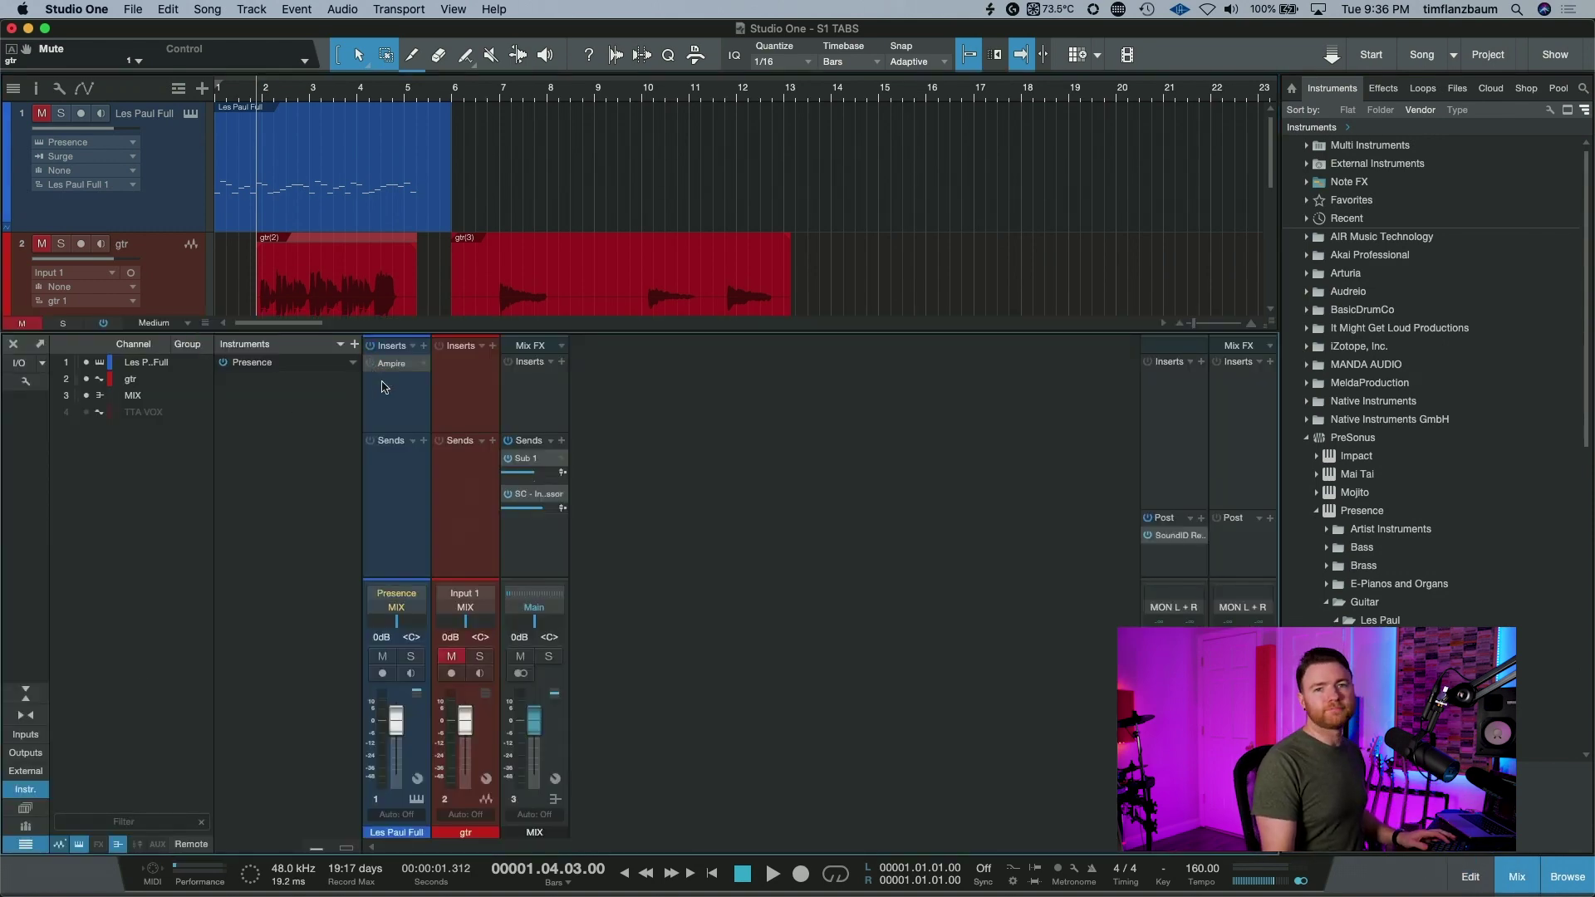
{"action": "key", "text": "space"}
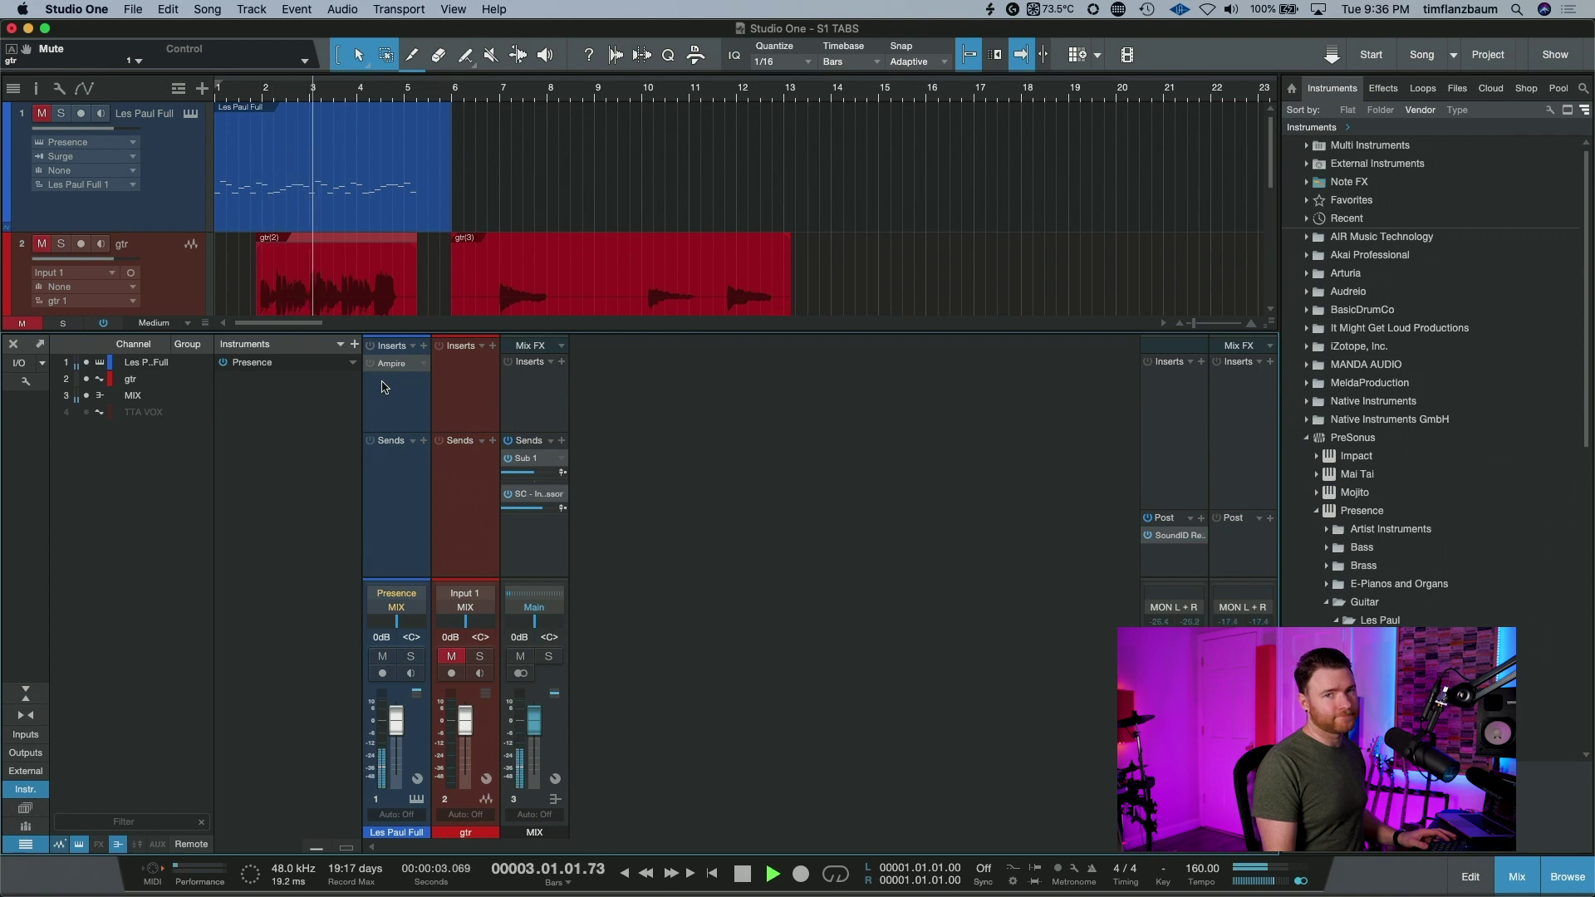
{"action": "key", "text": "space"}
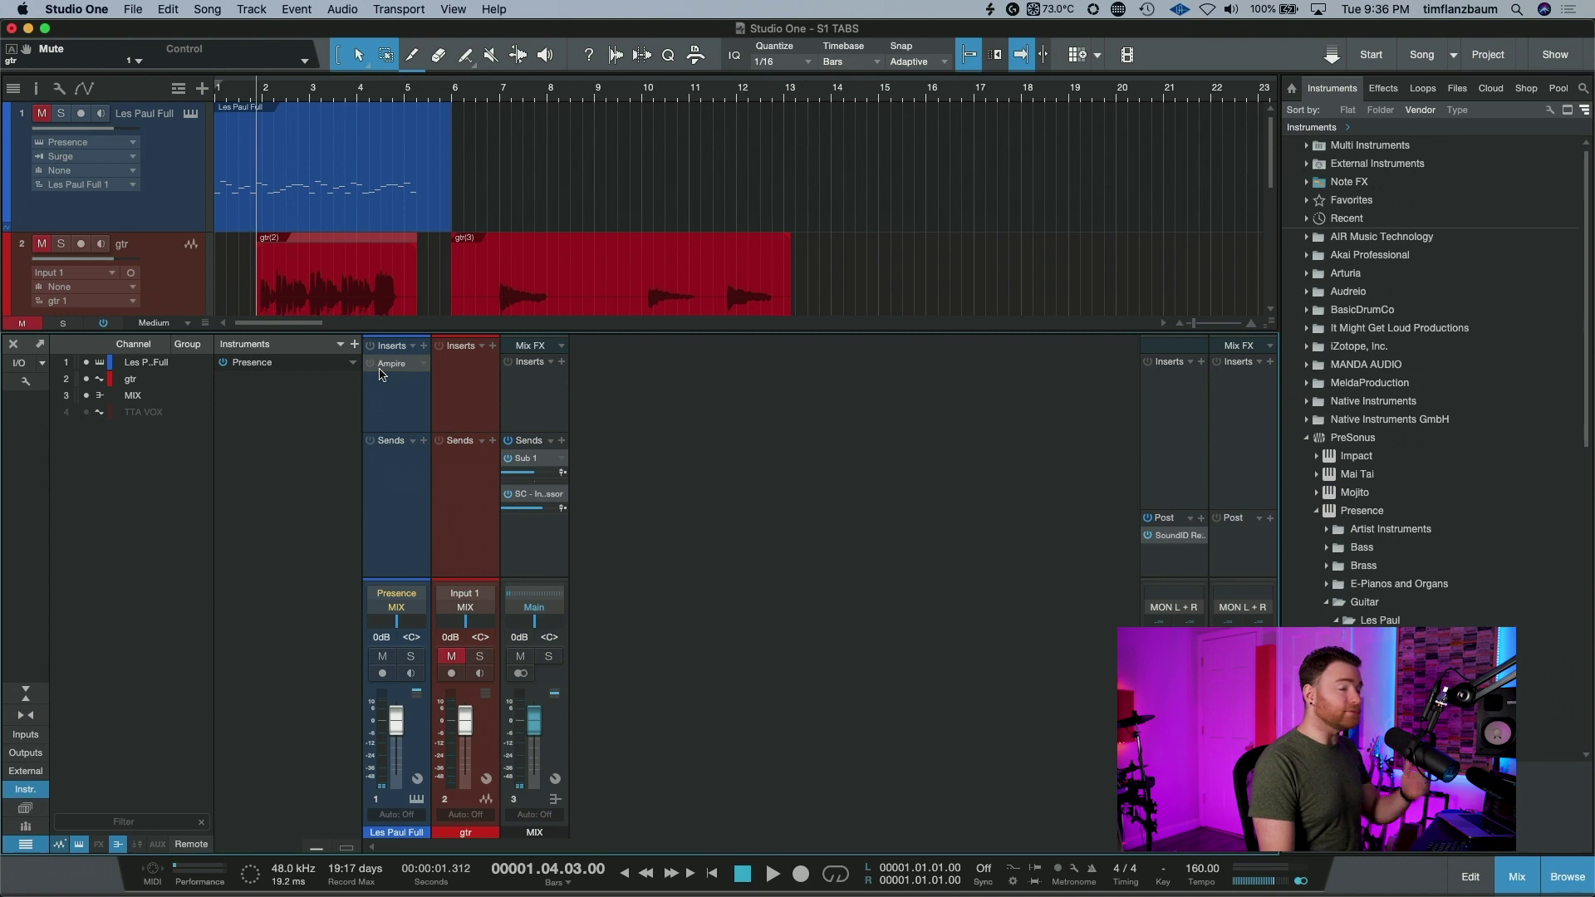
{"action": "key", "text": "F3"}
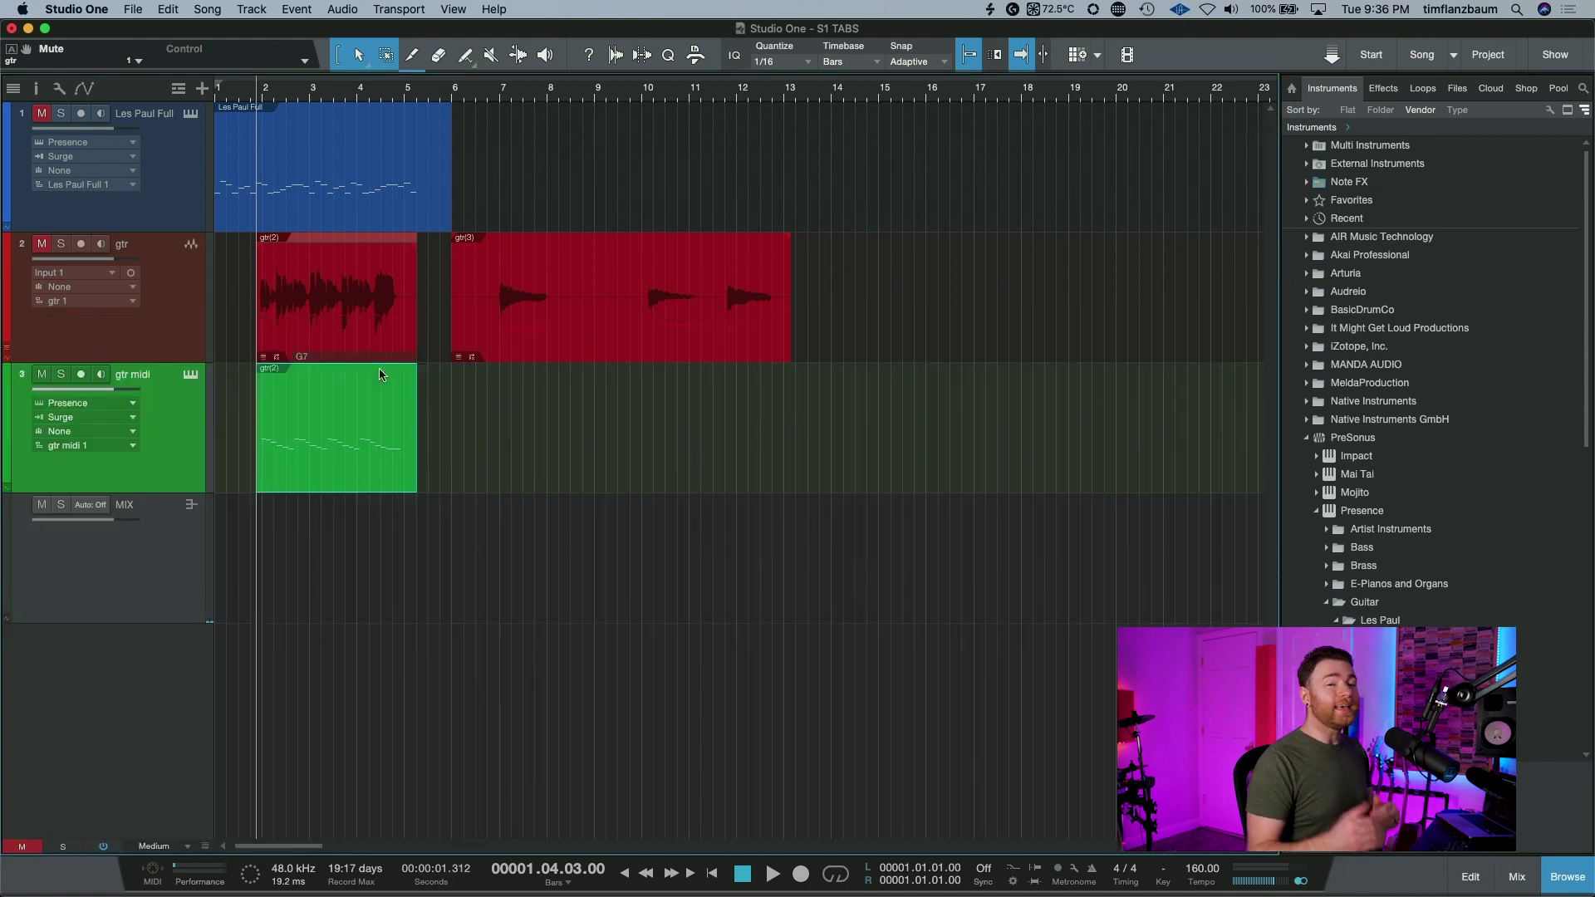